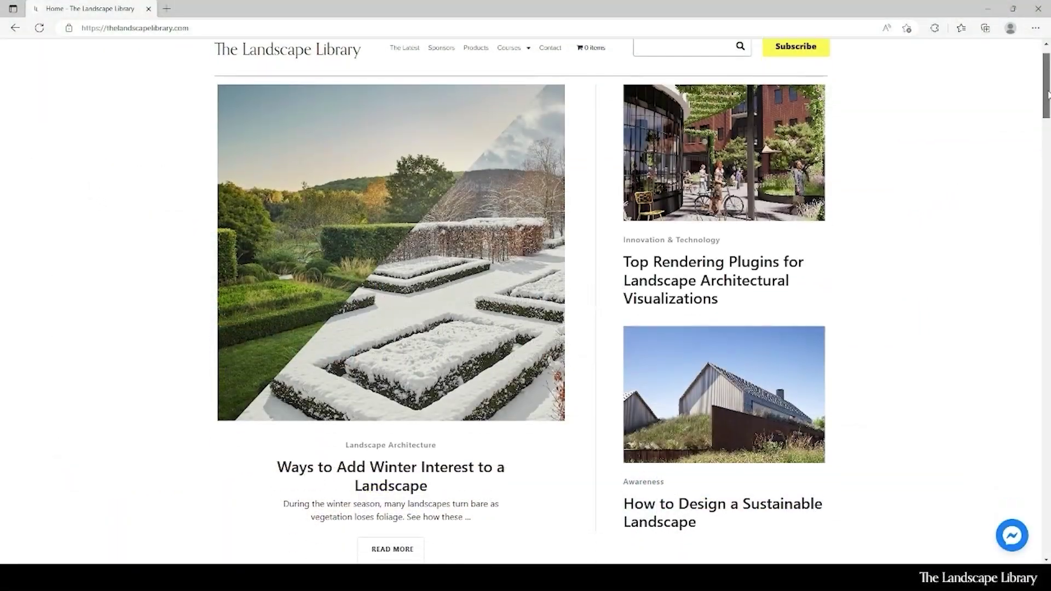
# Look through The Landscape Library's home page and its AutoCAD for Landscape Design course page.
pyautogui.scroll(-9, 1047, 90)
pyautogui.scroll(-15, 1047, 64)
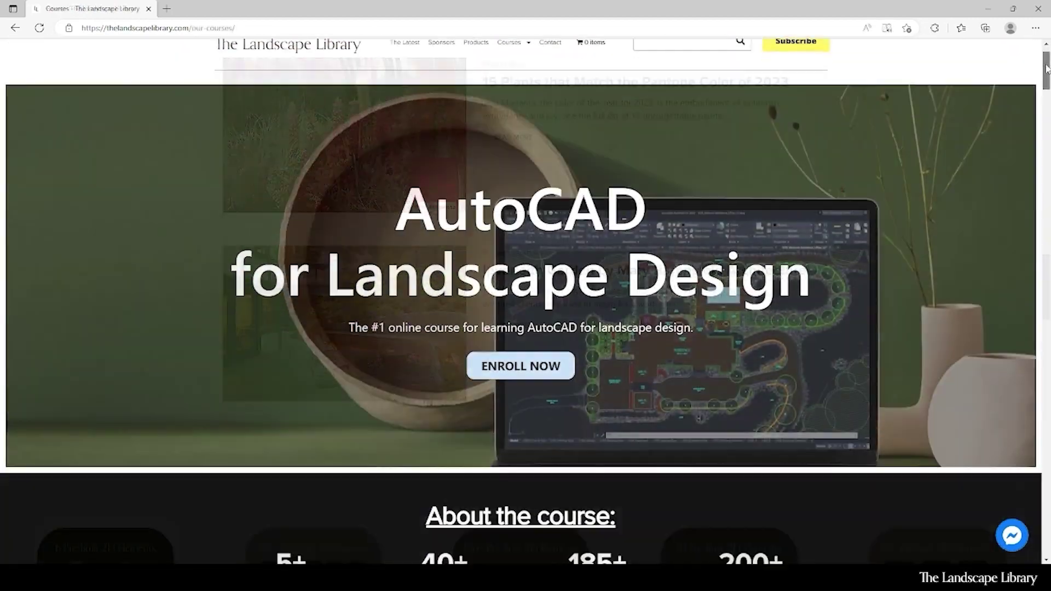
pyautogui.scroll(-8, 1040, 99)
pyautogui.scroll(-9, 1039, 101)
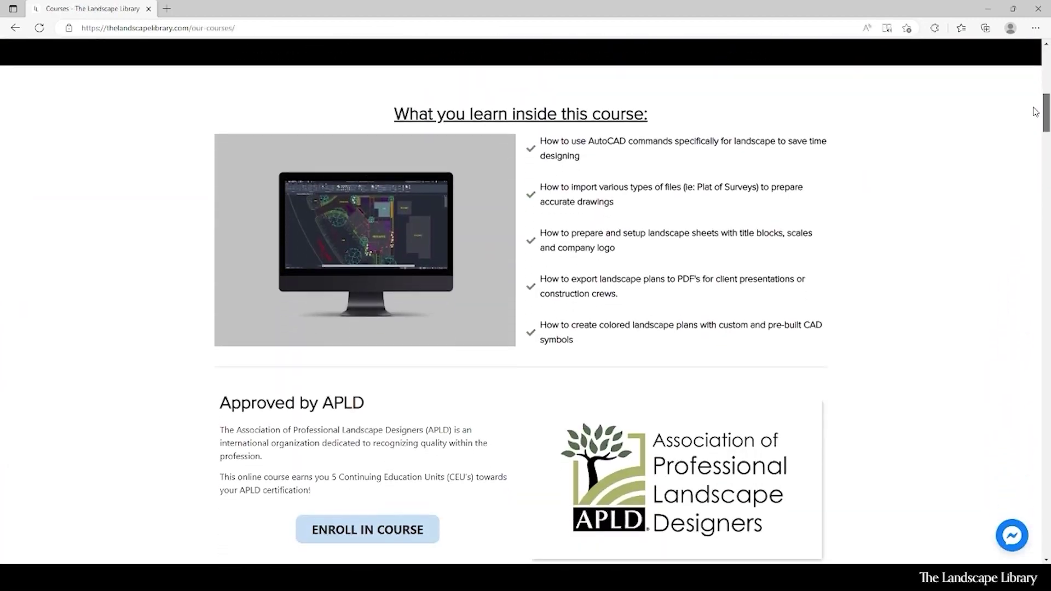
pyautogui.scroll(-14, 1027, 137)
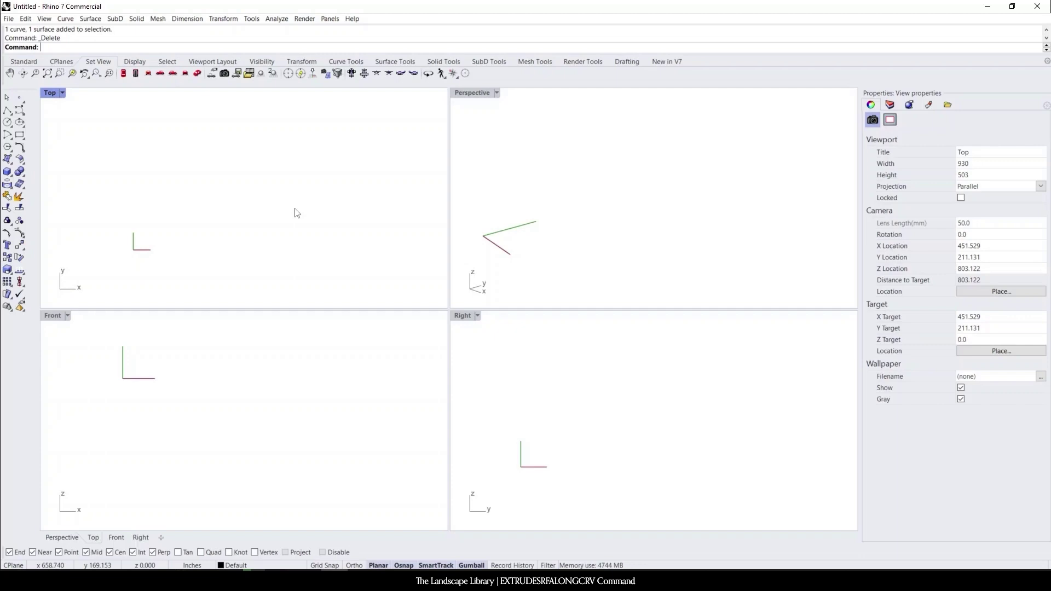
# Draw an open zigzag polyline with six points in the Top view, sagging between two raised ends.
pyautogui.click(8, 110)
pyautogui.click(178, 206)
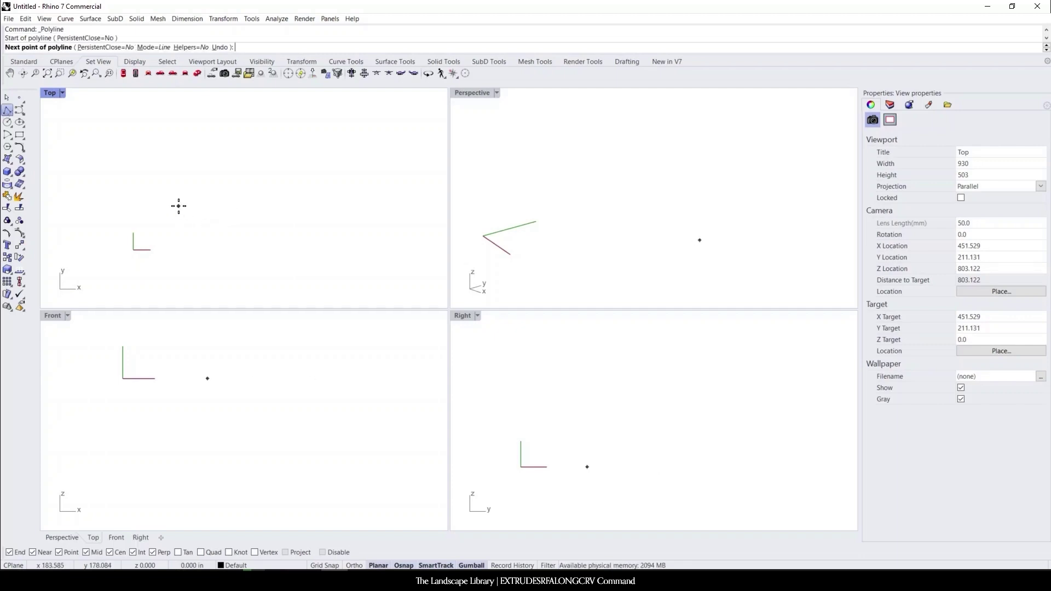
pyautogui.click(193, 237)
pyautogui.click(243, 226)
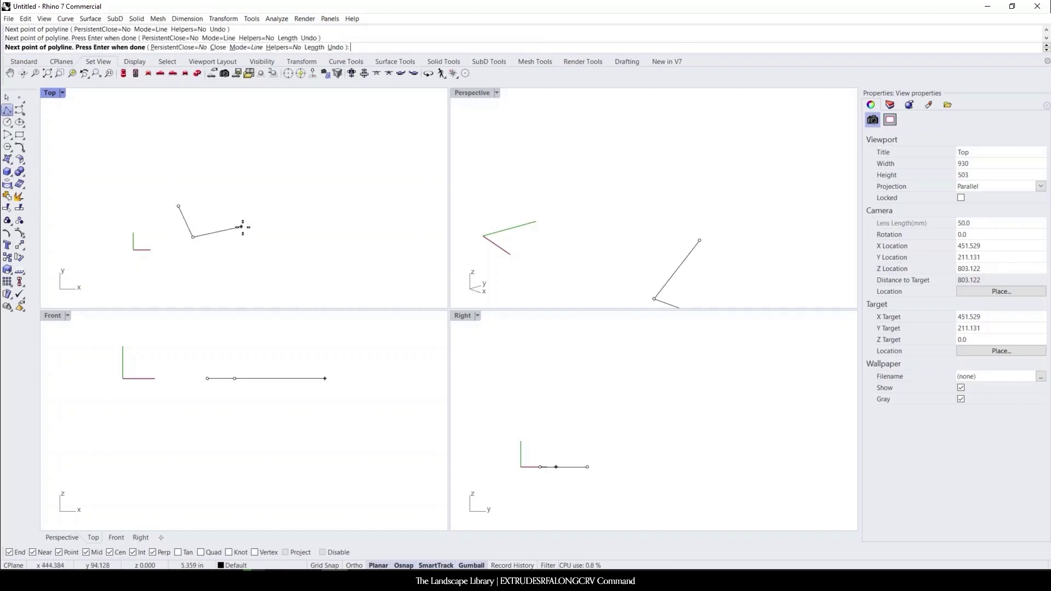
pyautogui.click(289, 243)
pyautogui.click(333, 225)
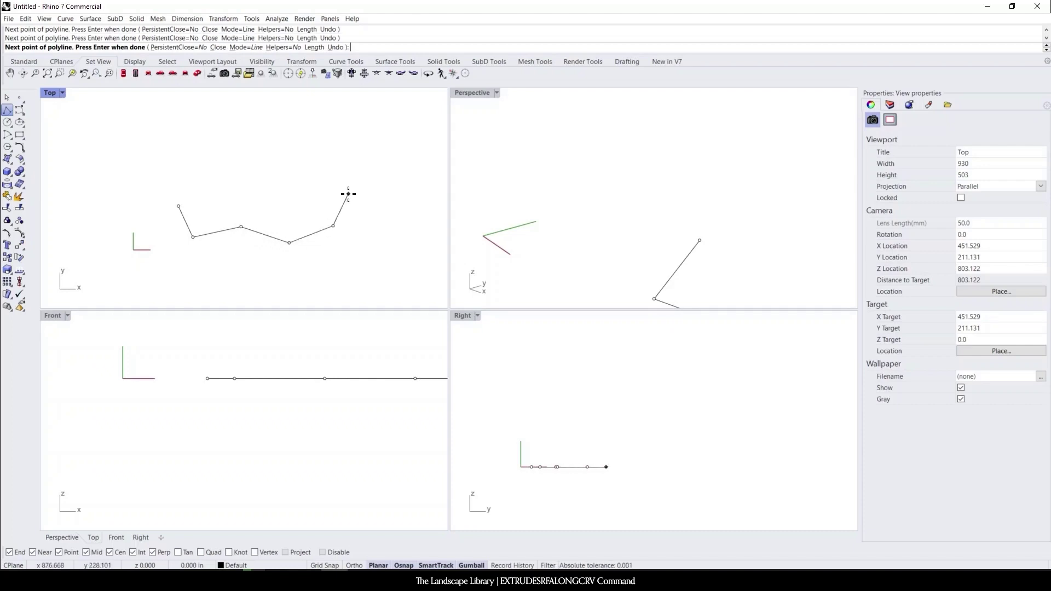
pyautogui.click(348, 193)
pyautogui.press('Return')
# Draw a large rectangle in the Top view from the polyline's first endpoint, extending above and beyond the polyline's other end.
pyautogui.click(20, 135)
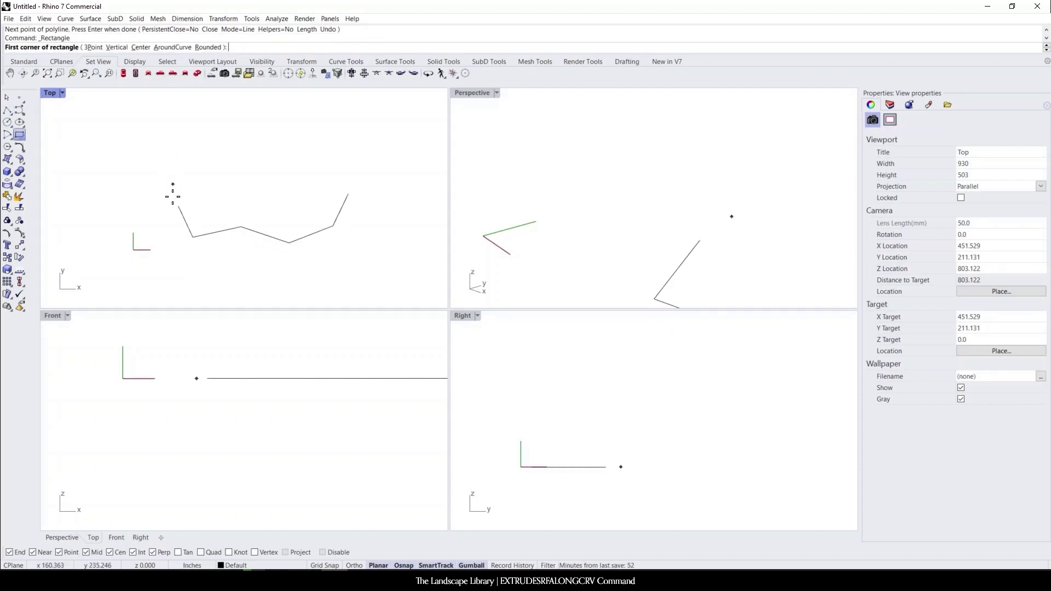
pyautogui.click(179, 206)
pyautogui.scroll(-3, 364, 183)
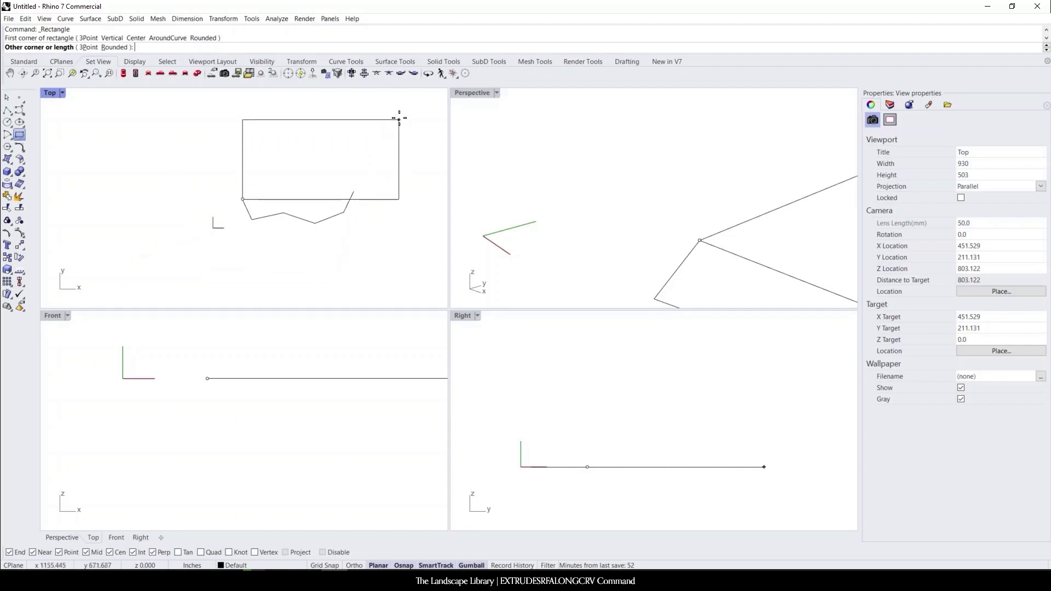
pyautogui.click(401, 118)
# Trim off the end of the polyline that crosses the rectangle's lower edge, using the rectangle as the cutting object.
pyautogui.moveTo(371, 219); pyautogui.dragTo(370, 225)
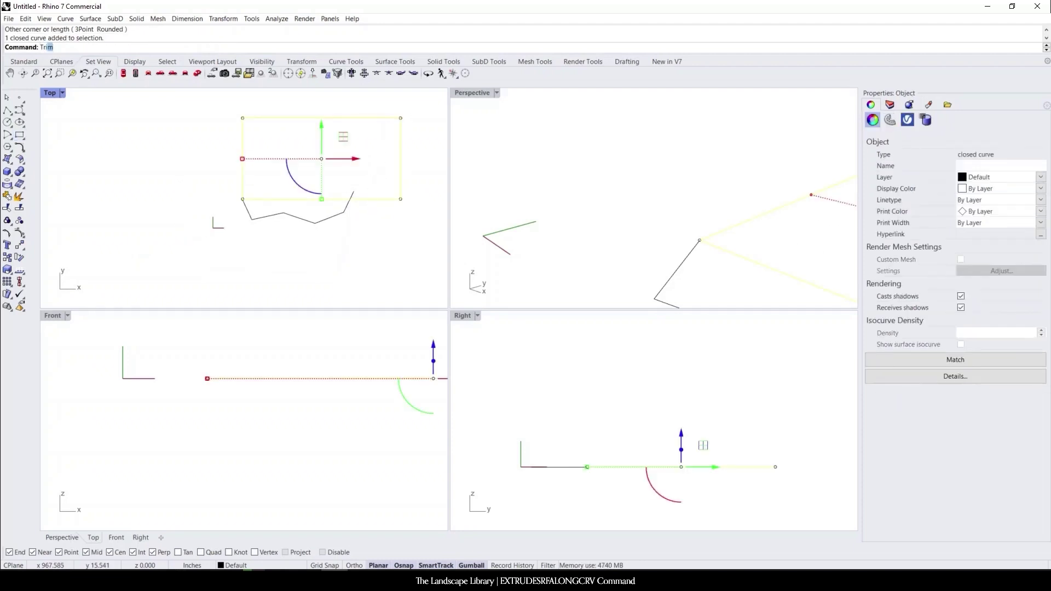
pyautogui.press('Return')
pyautogui.scroll(3, 356, 182)
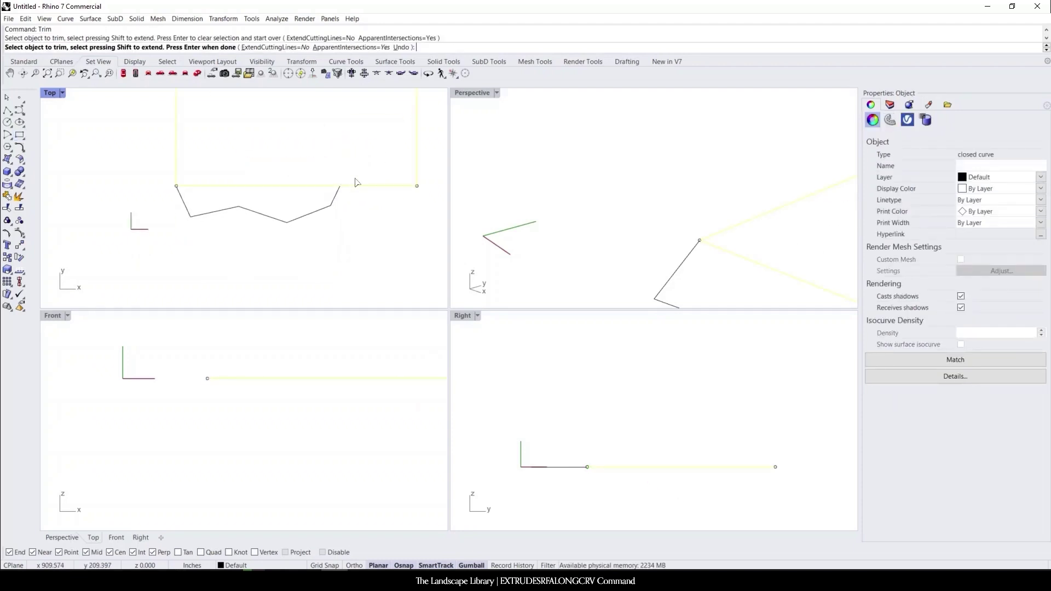
pyautogui.press('Return')
# Move the rectangle in the negative X direction so its lower edge extends past the polyline's starting point, and deselect it.
pyautogui.moveTo(387, 177); pyautogui.dragTo(381, 219)
pyautogui.moveTo(329, 124); pyautogui.dragTo(273, 178)
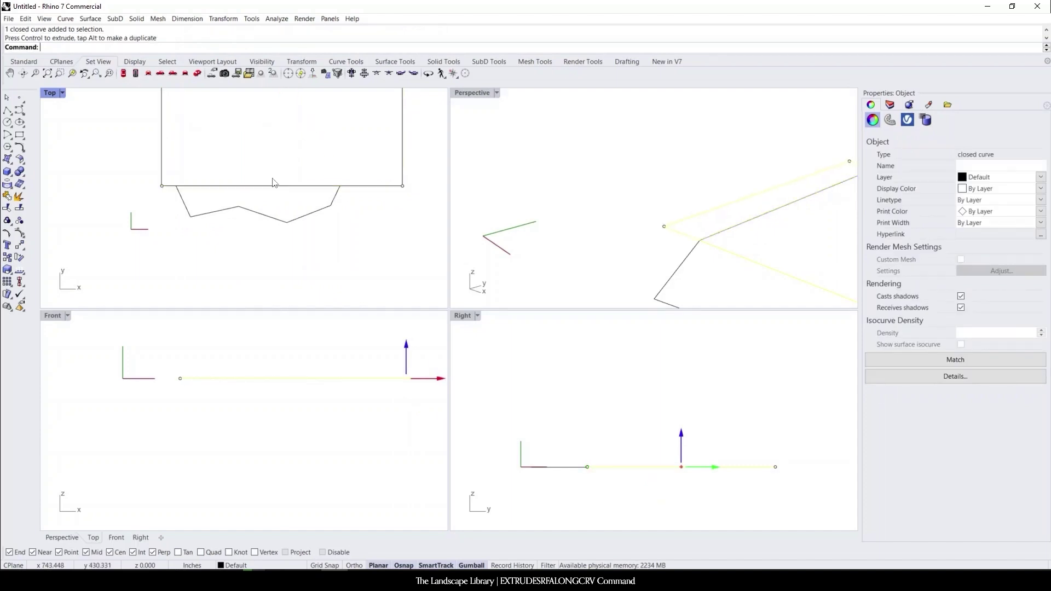
pyautogui.click(184, 190)
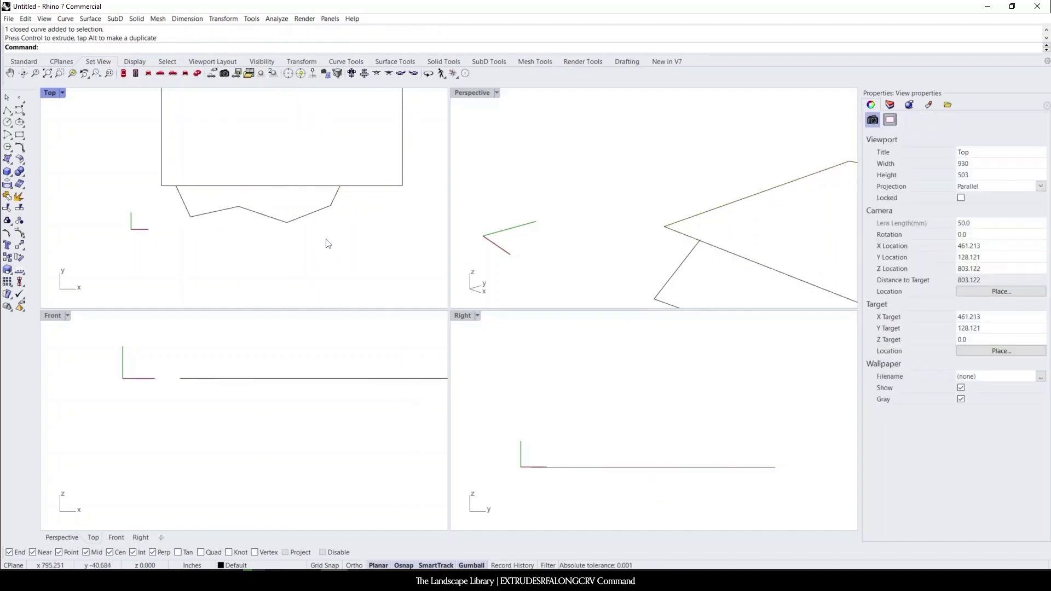
# Create a pipe along the zigzag polyline with an end radius of .5'.
pyautogui.moveTo(666, 205); pyautogui.dragTo(691, 246, button='right')
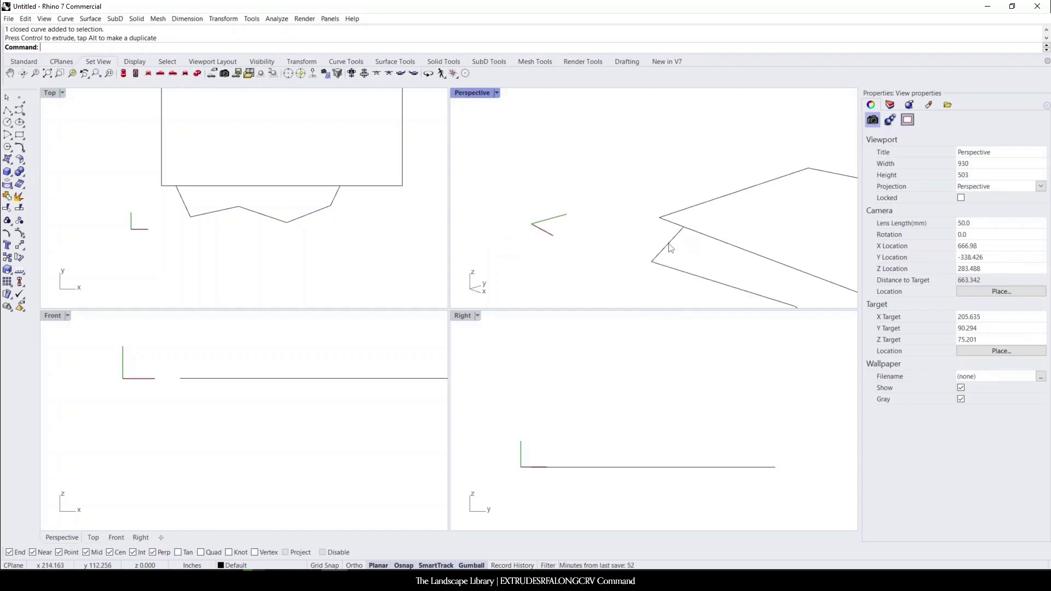
pyautogui.click(672, 248)
pyautogui.write('Pipe')
pyautogui.press('Return')
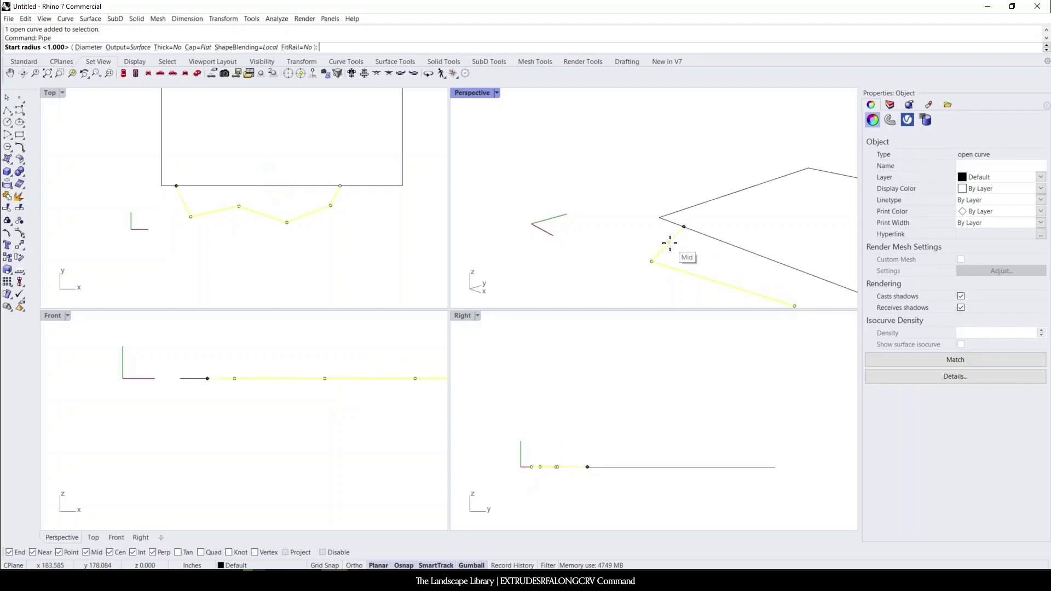
pyautogui.click(669, 243)
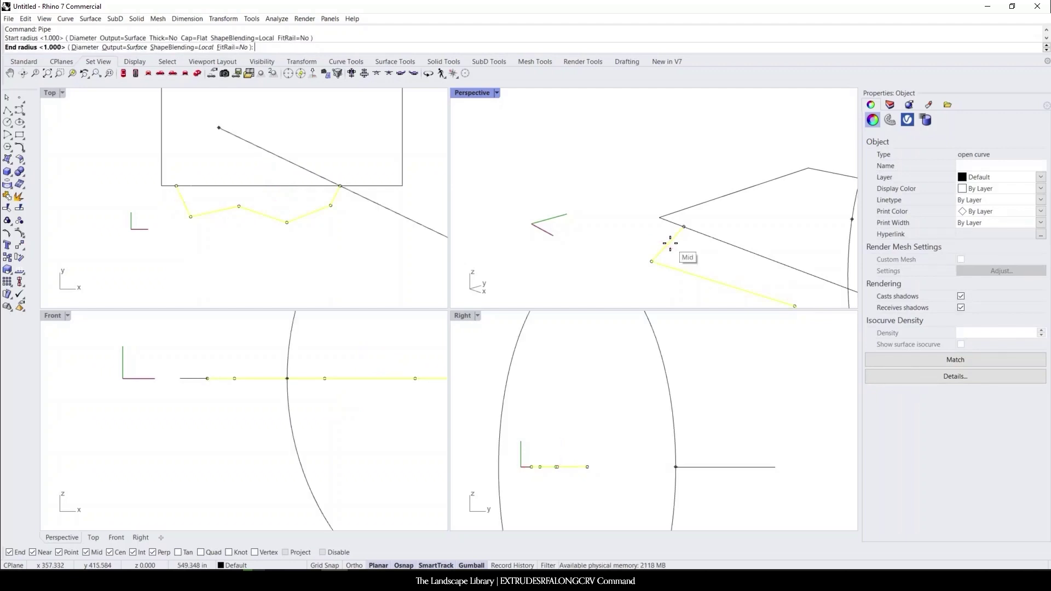
pyautogui.moveTo(668, 238); pyautogui.dragTo(641, 253, button='right')
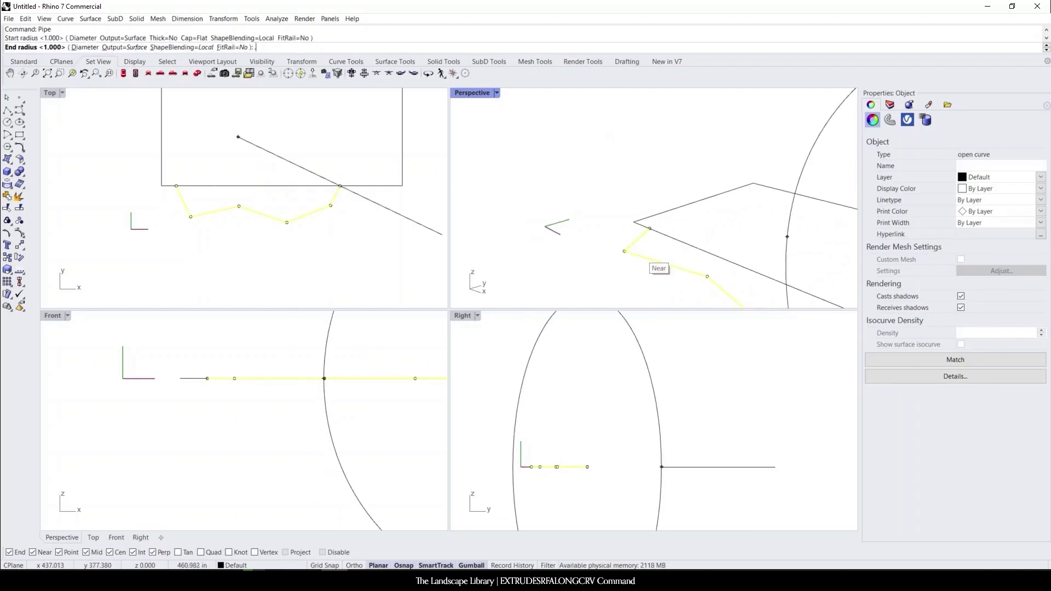
pyautogui.write(".5'")
pyautogui.press('Return')
pyautogui.press('Return')
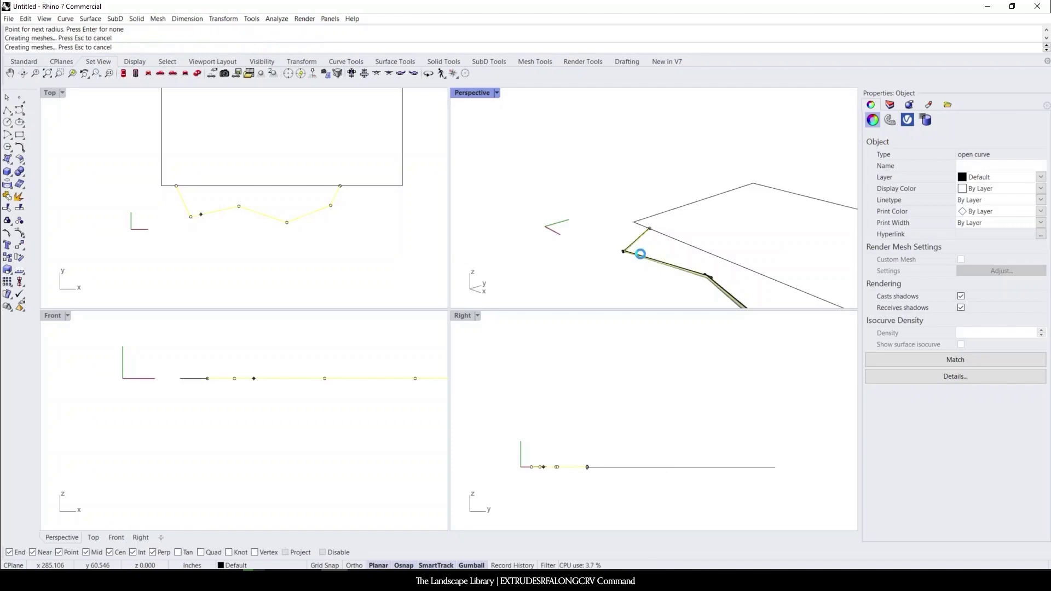
pyautogui.scroll(5, 641, 255)
pyautogui.press('Escape')
# Inspect the pipe's corners up close and undo the pipe.
pyautogui.moveTo(617, 254); pyautogui.dragTo(640, 253, button='right')
pyautogui.scroll(5, 637, 247)
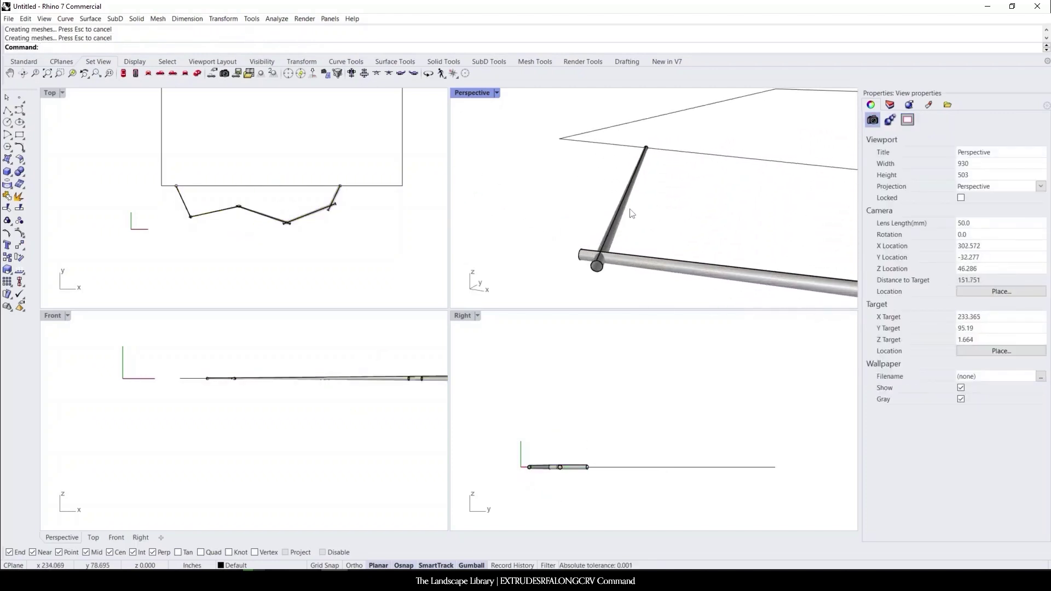
pyautogui.scroll(-4, 597, 241)
pyautogui.hotkey('ctrl', 'z')
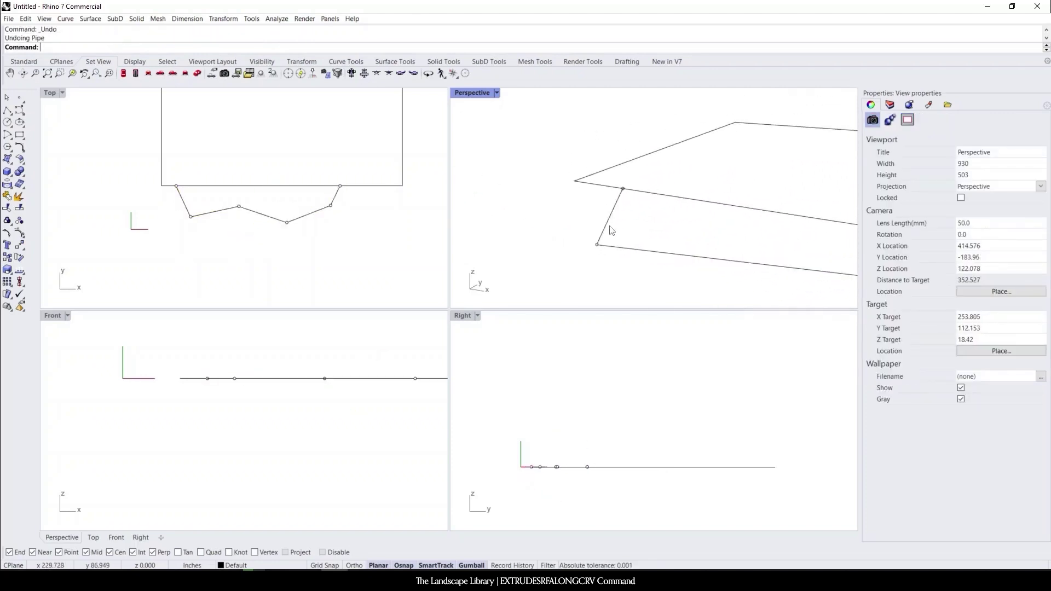
# Draw a vertical plane about 2.6 in square in the Front view, with one upper corner at the polyline's starting endpoint.
pyautogui.moveTo(612, 231); pyautogui.dragTo(684, 215, button='right')
pyautogui.scroll(4, 687, 219)
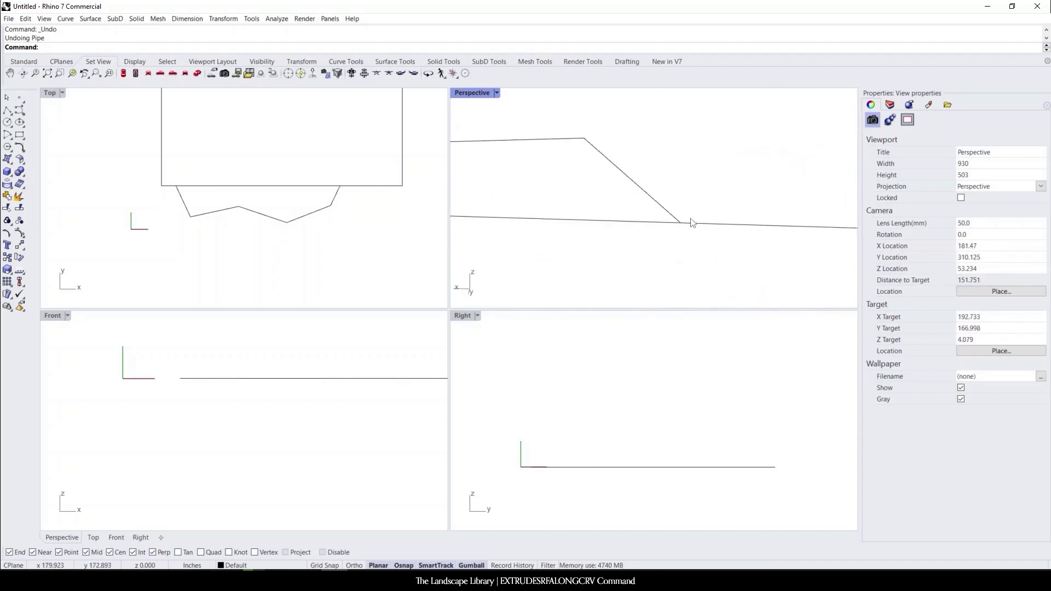
pyautogui.click(10, 165)
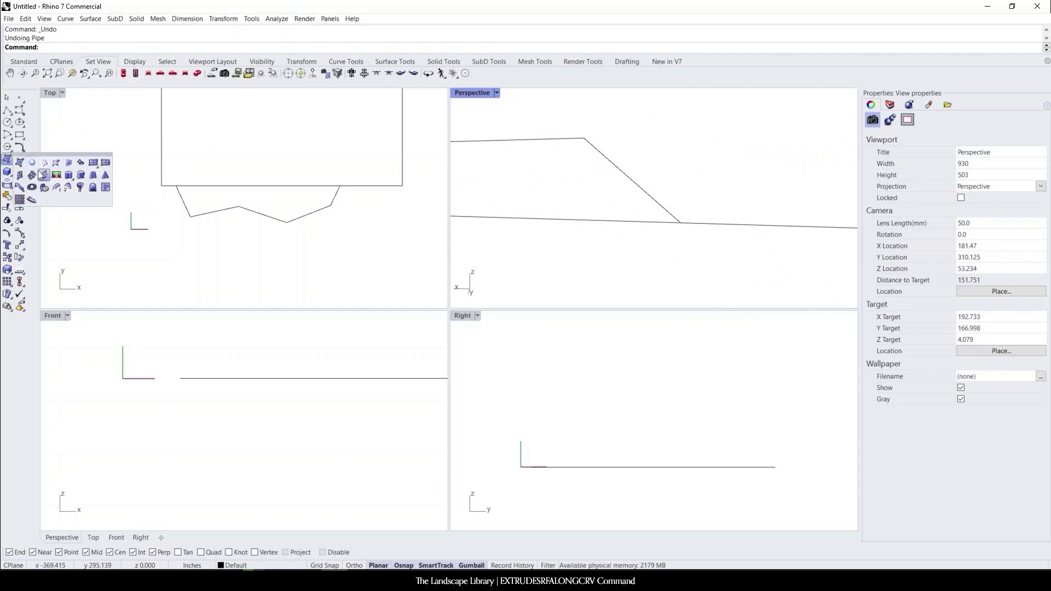
pyautogui.click(94, 164)
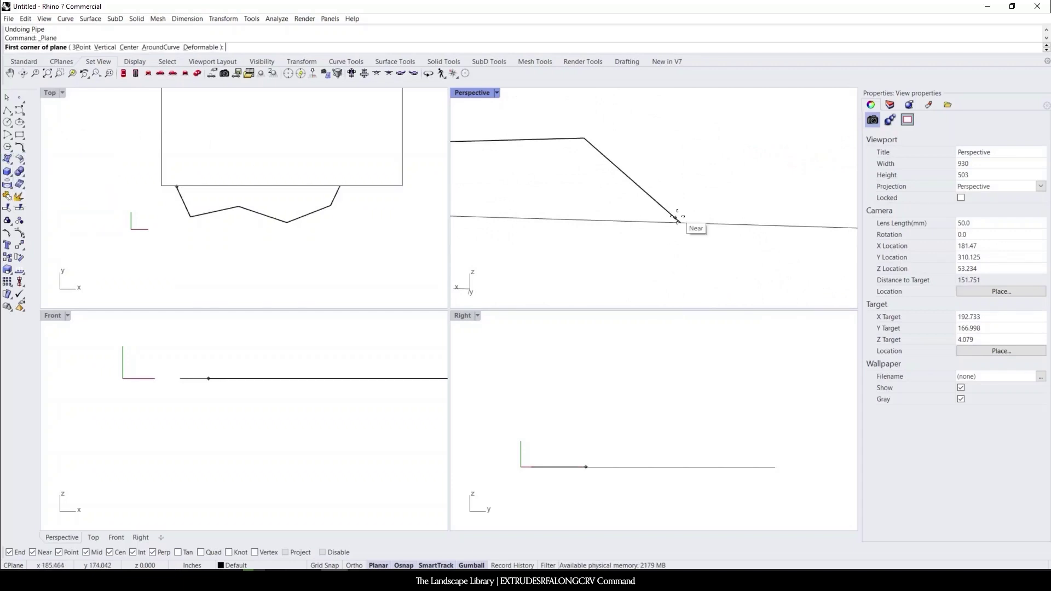
pyautogui.click(685, 227)
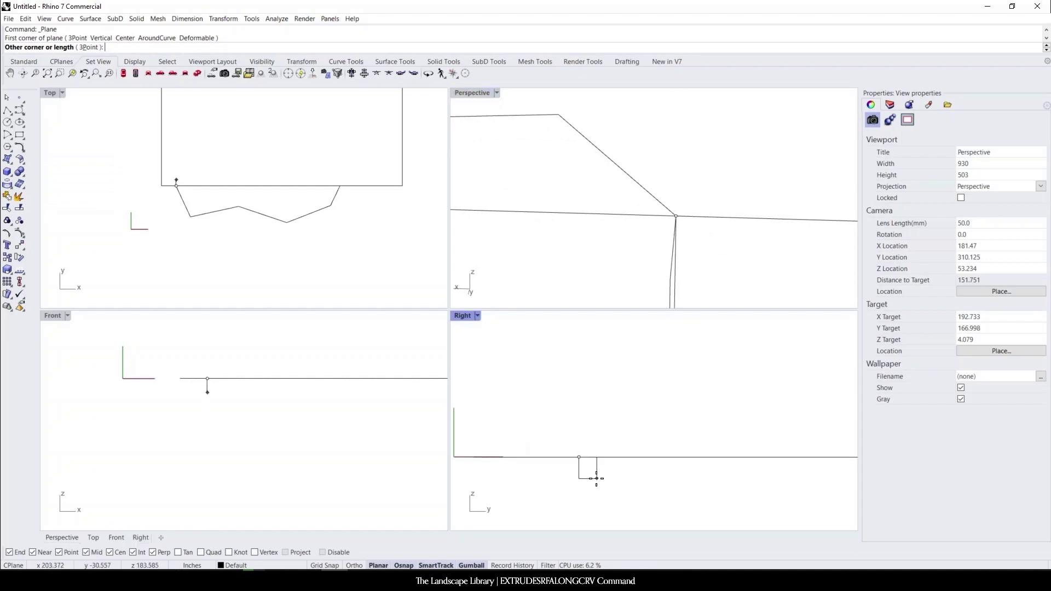
pyautogui.scroll(-4, 250, 433)
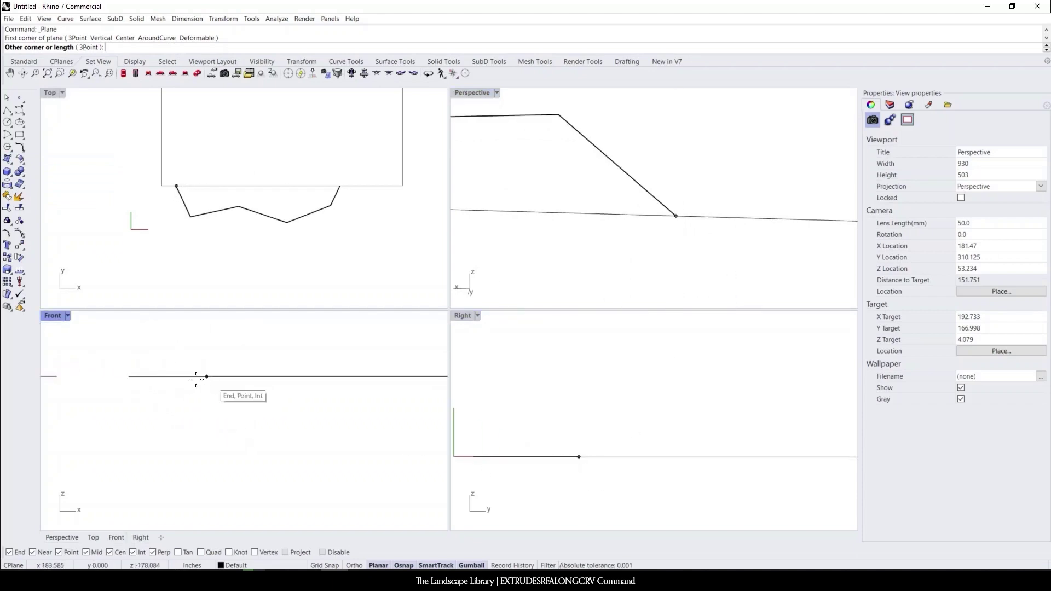
pyautogui.scroll(12, 202, 378)
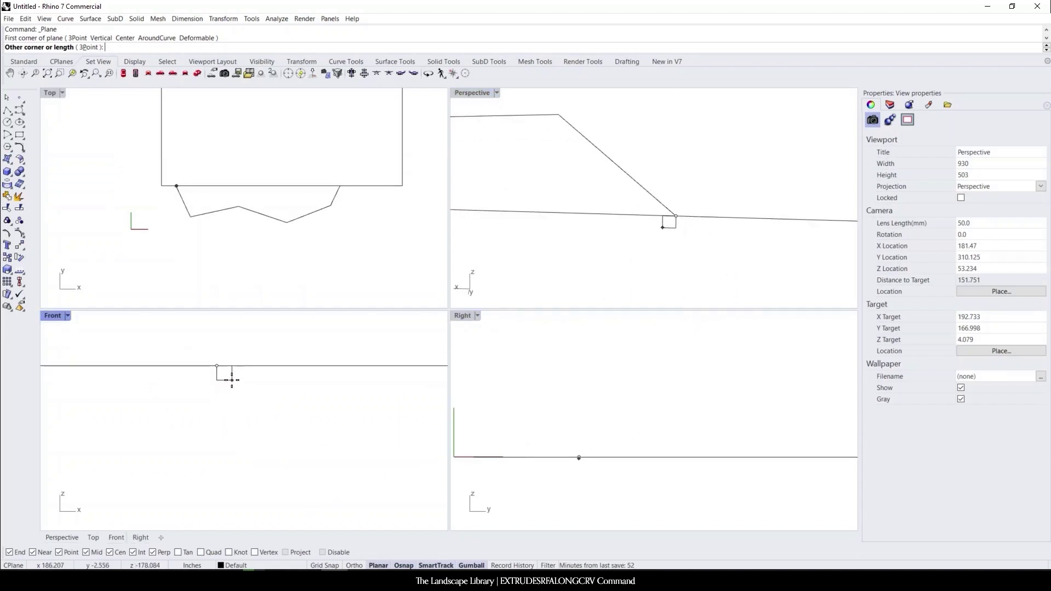
pyautogui.click(232, 380)
# Move the small square plane from its top edge's midpoint to the polyline's starting endpoint.
pyautogui.moveTo(681, 244); pyautogui.dragTo(625, 246, button='right')
pyautogui.scroll(4, 617, 239)
pyautogui.moveTo(618, 244); pyautogui.dragTo(691, 151)
pyautogui.write('M')
pyautogui.press('Return')
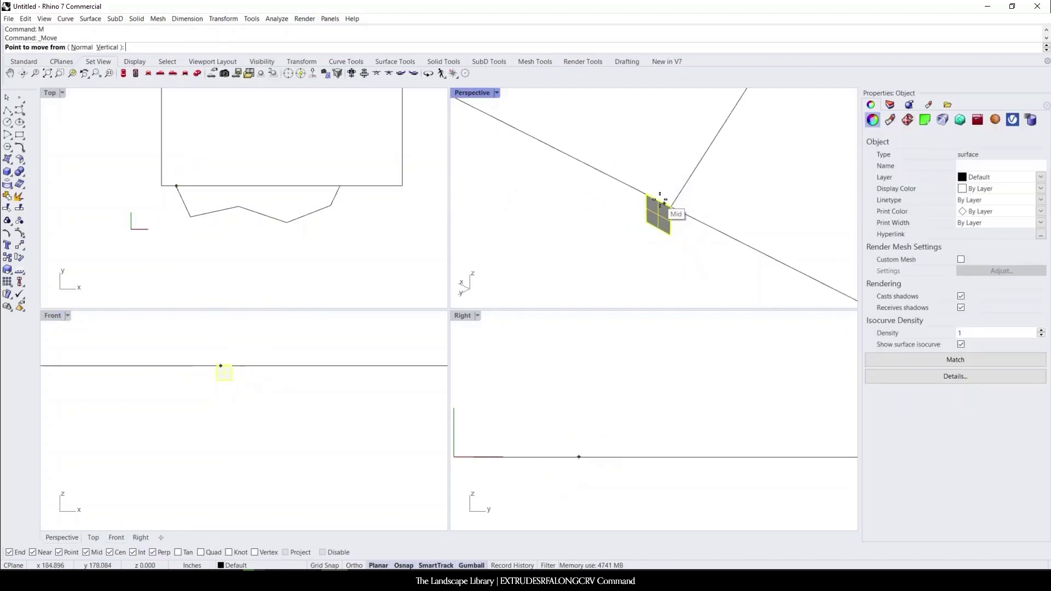
pyautogui.click(658, 201)
pyautogui.click(671, 207)
pyautogui.press('Escape')
# Extrude the small square surface along the zigzag polyline with ExtrudeSrfAlongCrv, picking the path near the end where the surface sits.
pyautogui.moveTo(673, 219); pyautogui.dragTo(663, 253, button='right')
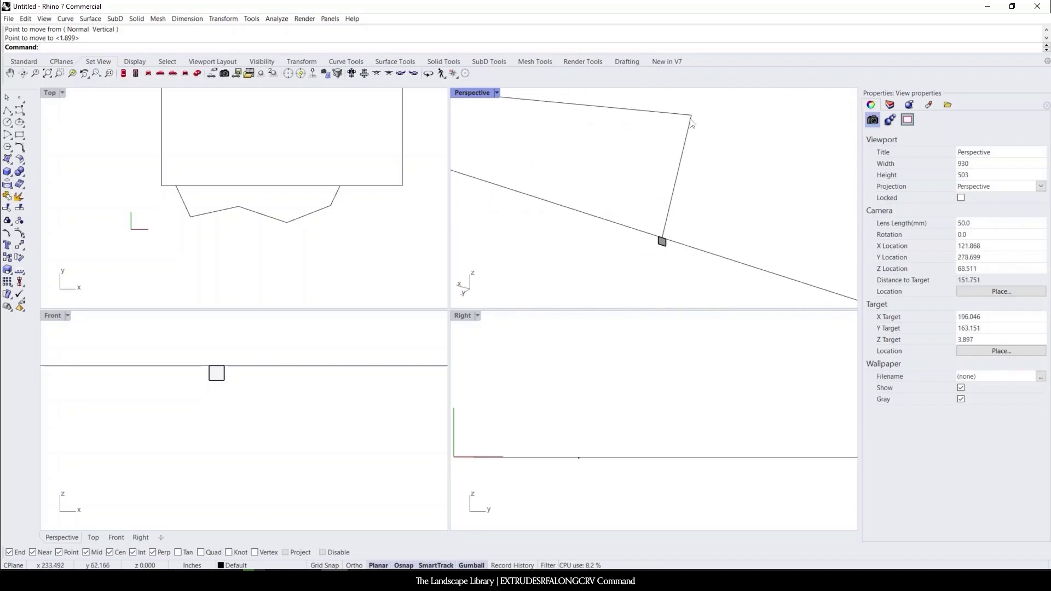
pyautogui.scroll(-4, 706, 186)
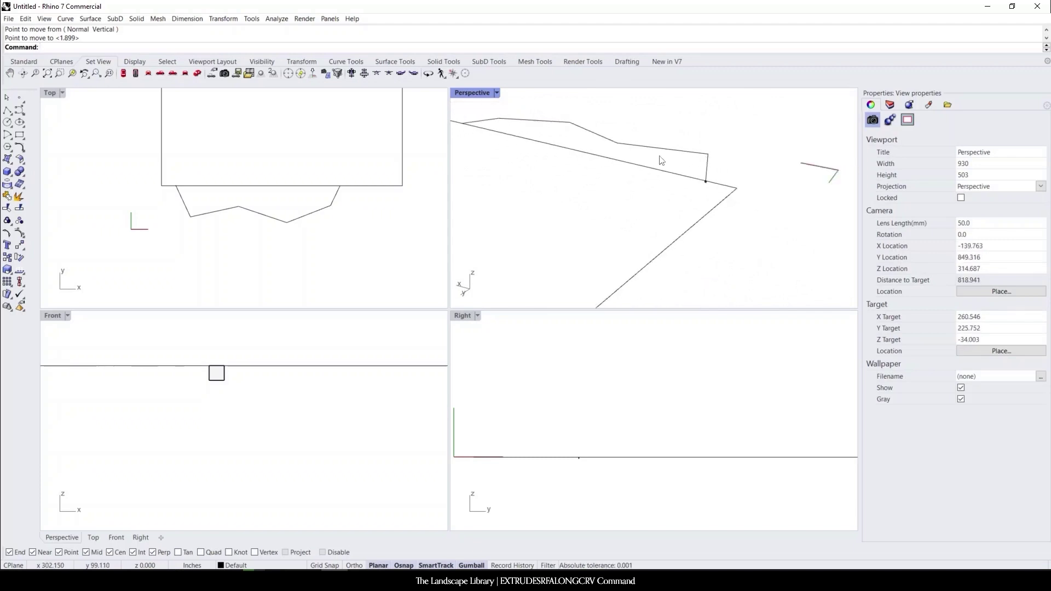
pyautogui.scroll(4, 705, 188)
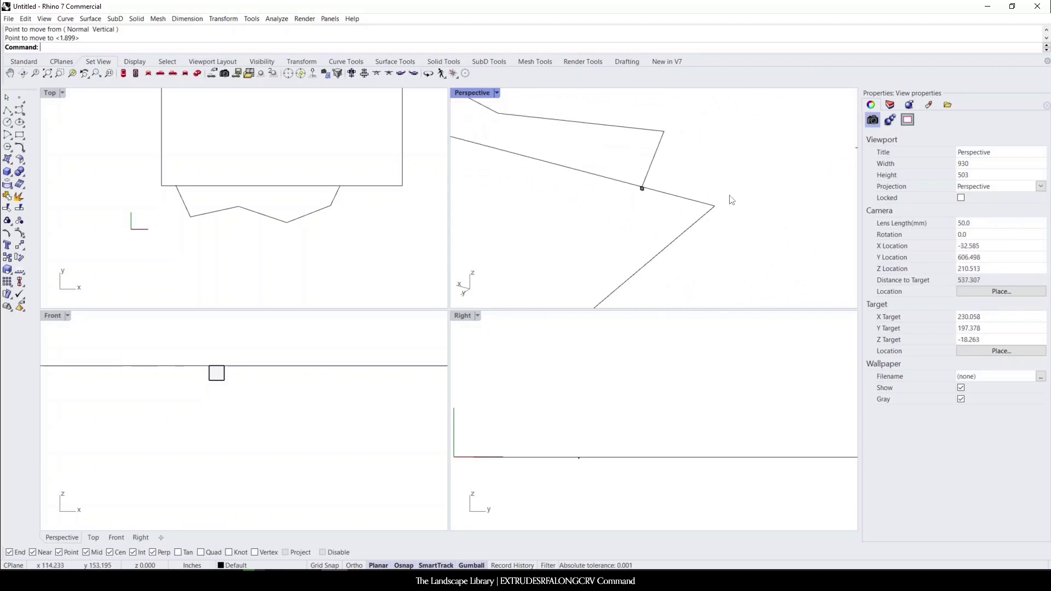
pyautogui.press('Return')
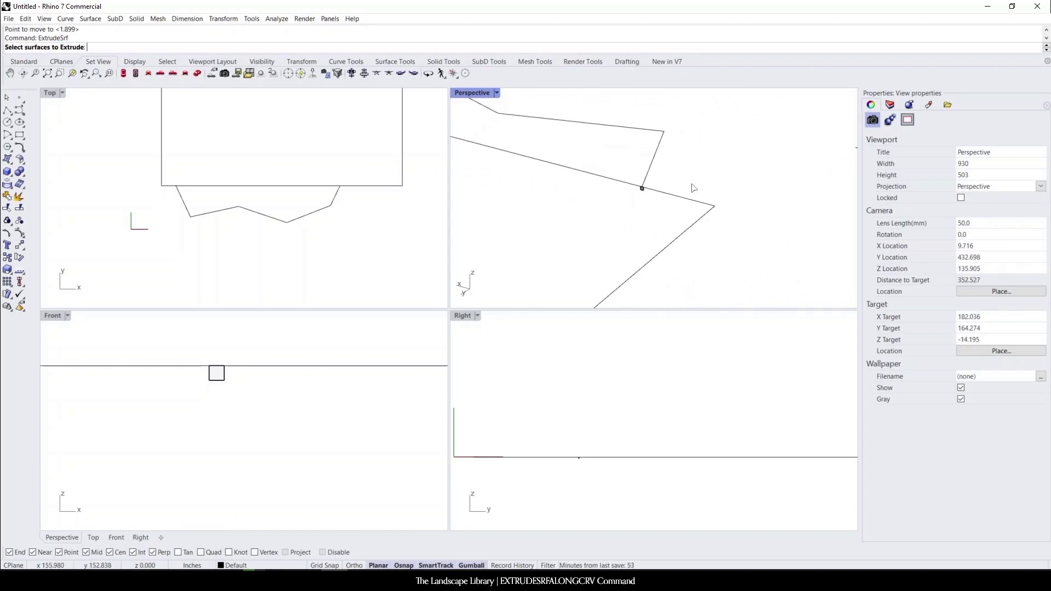
pyautogui.write('ExtrudeSrf')
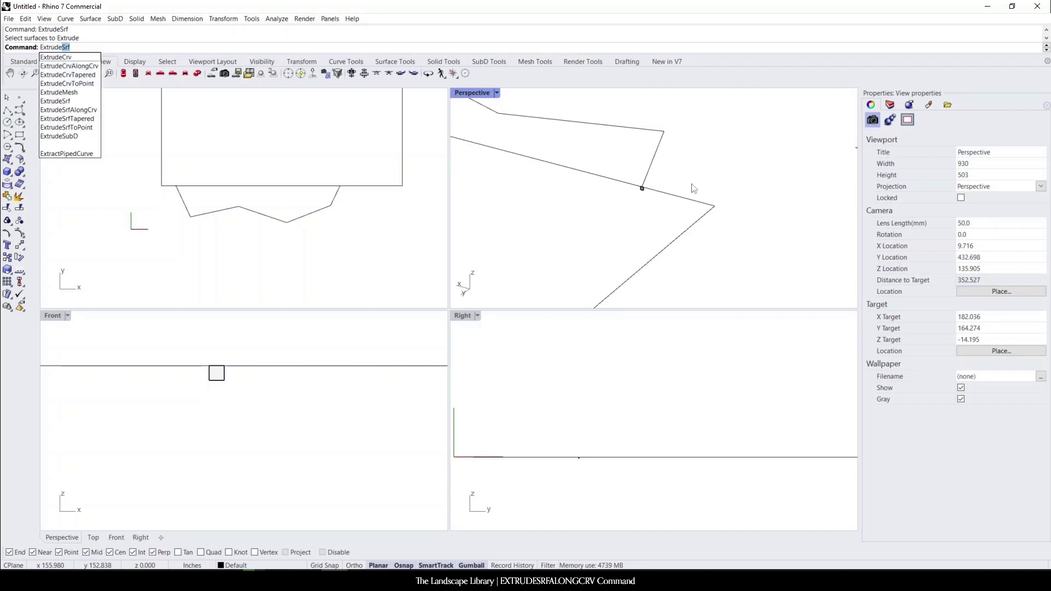
pyautogui.write('AlongCrv')
pyautogui.press('Return')
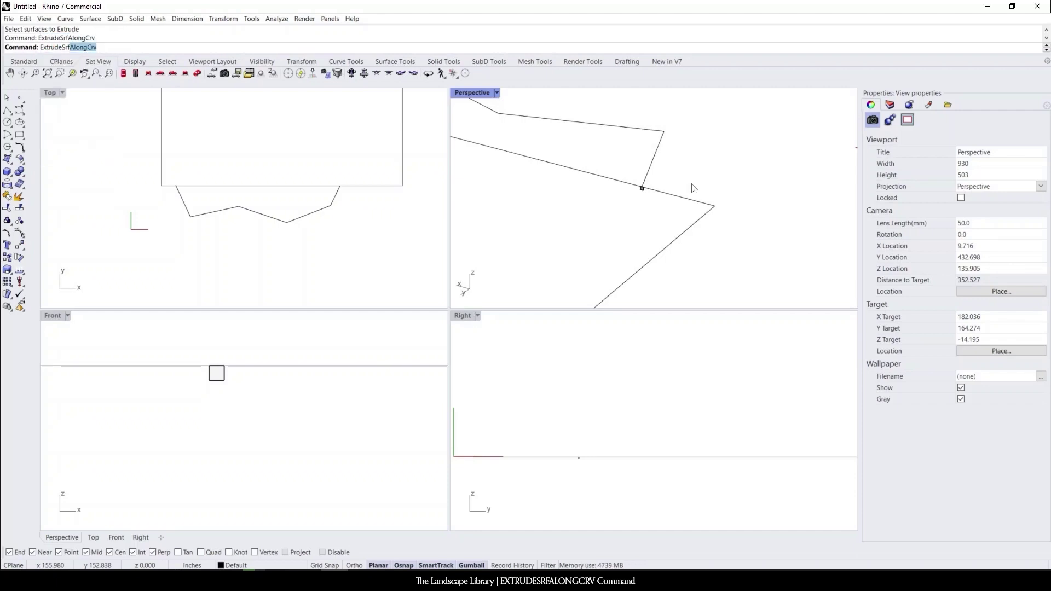
pyautogui.scroll(3, 679, 178)
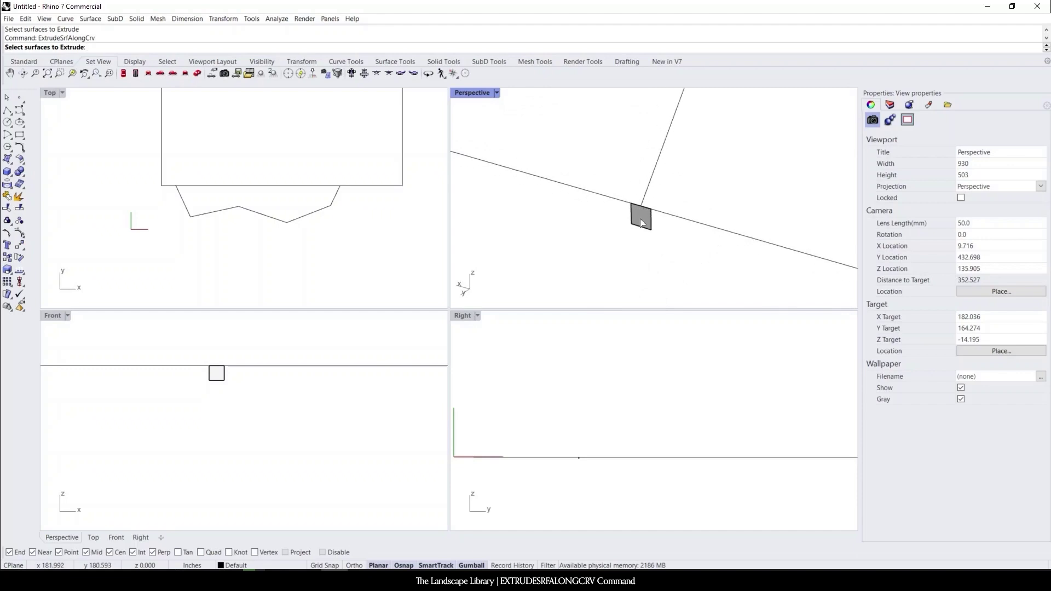
pyautogui.click(646, 221)
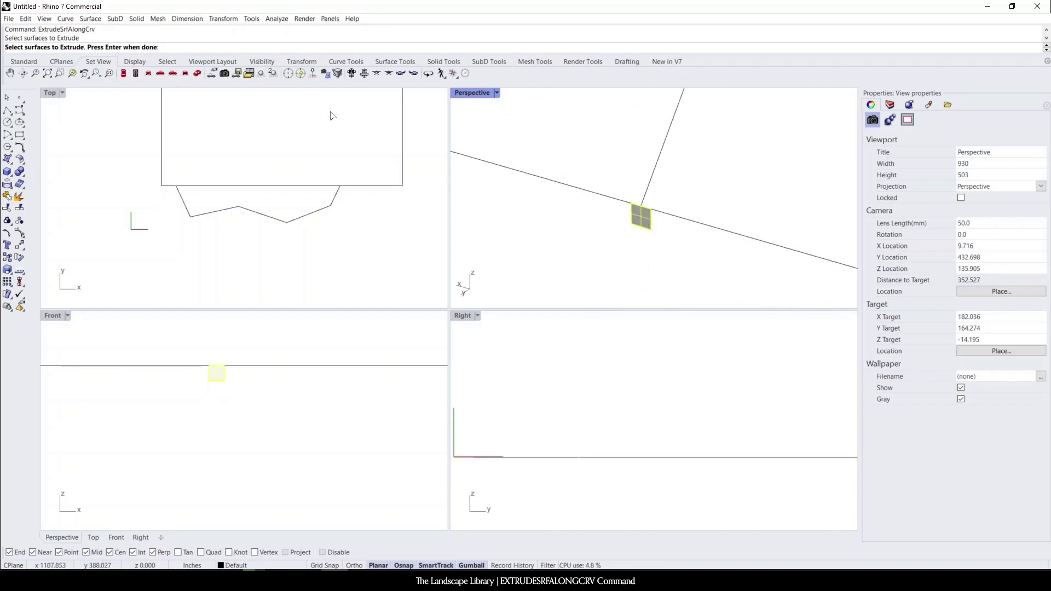
pyautogui.press('Return')
pyautogui.scroll(-3, 629, 227)
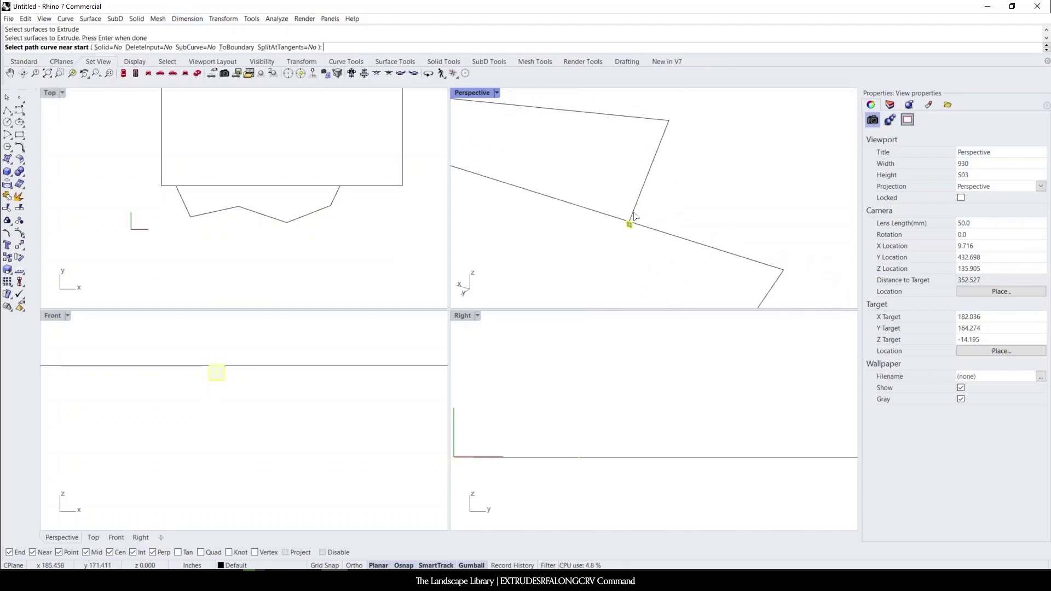
pyautogui.click(642, 193)
# Examine the extruded square profile along the whole zigzag path, checking its corners up close from several angles.
pyautogui.moveTo(642, 194); pyautogui.dragTo(558, 230, button='right')
pyautogui.scroll(-5, 598, 145)
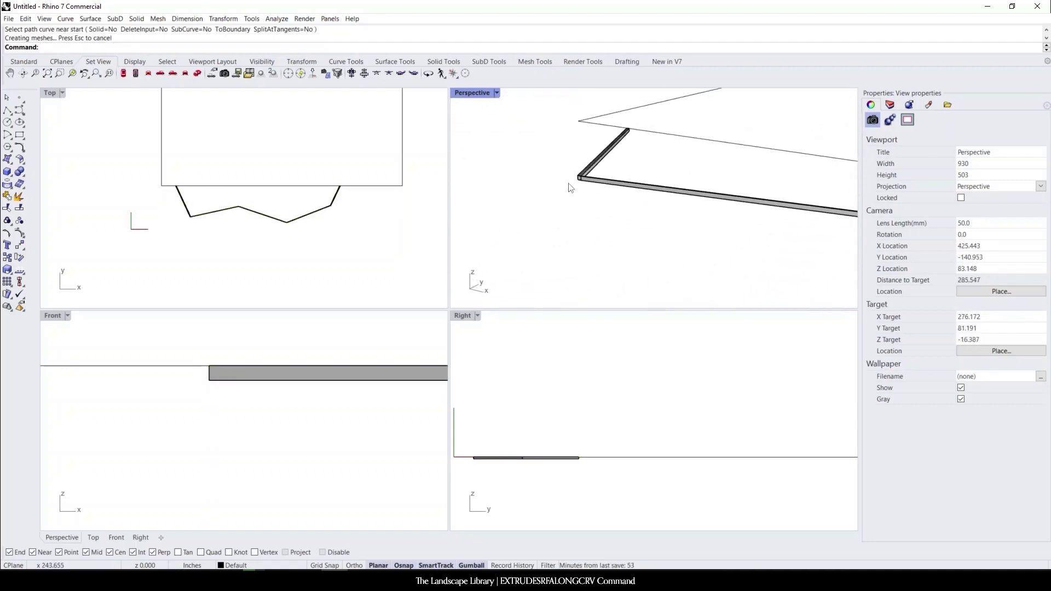
pyautogui.scroll(-6, 570, 185)
pyautogui.scroll(-6, 687, 226)
pyautogui.scroll(10, 684, 229)
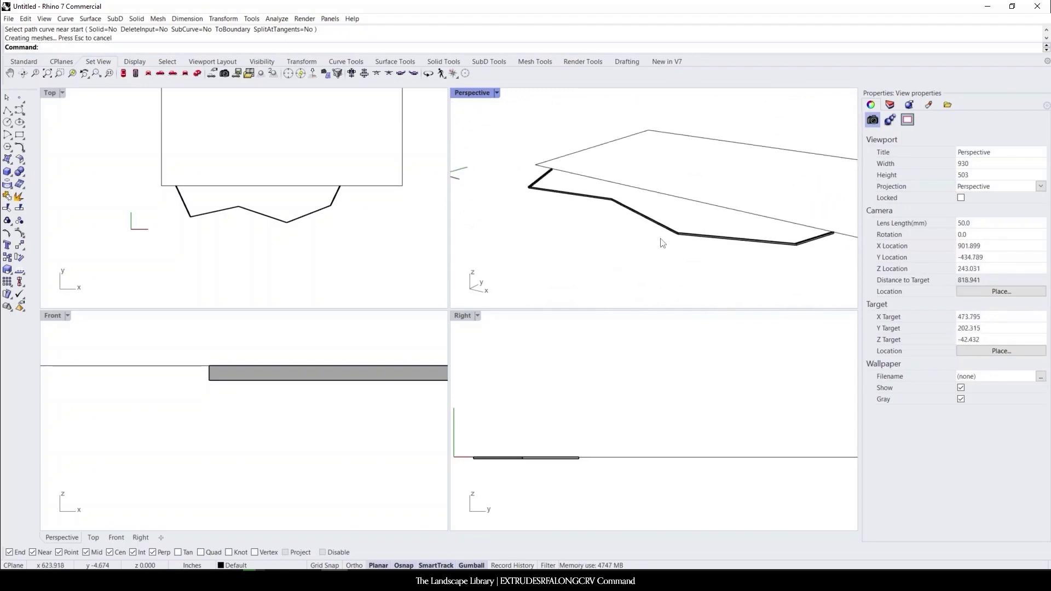
pyautogui.scroll(-1, 642, 258)
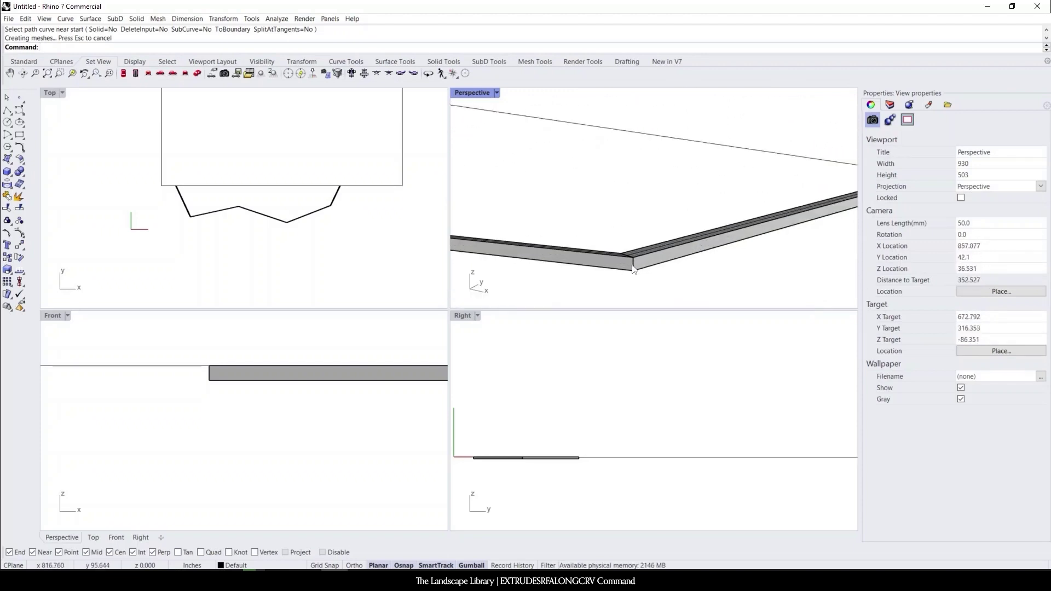
pyautogui.scroll(-5, 739, 233)
pyautogui.moveTo(735, 239); pyautogui.dragTo(810, 244, button='right')
pyautogui.scroll(-11, 730, 239)
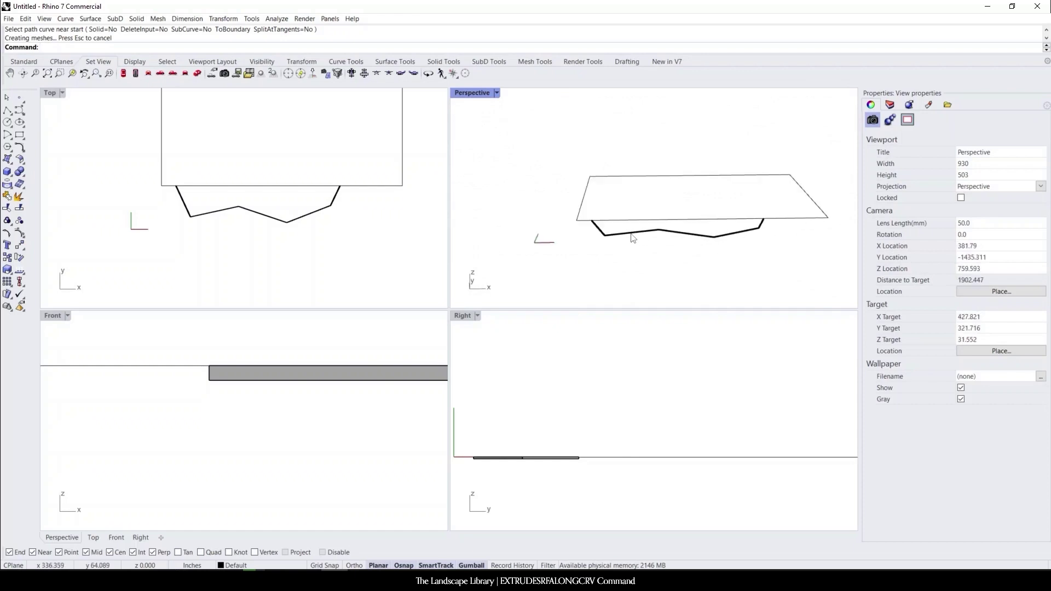
pyautogui.scroll(8, 630, 239)
pyautogui.scroll(5, 565, 242)
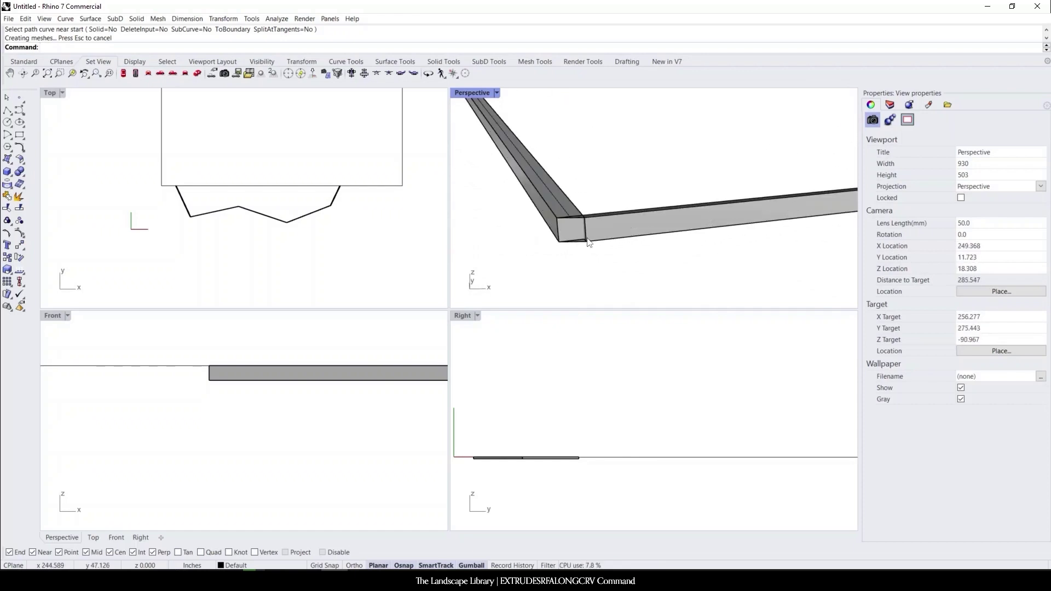
pyautogui.moveTo(582, 245); pyautogui.dragTo(621, 241, button='right')
pyautogui.scroll(-8, 622, 242)
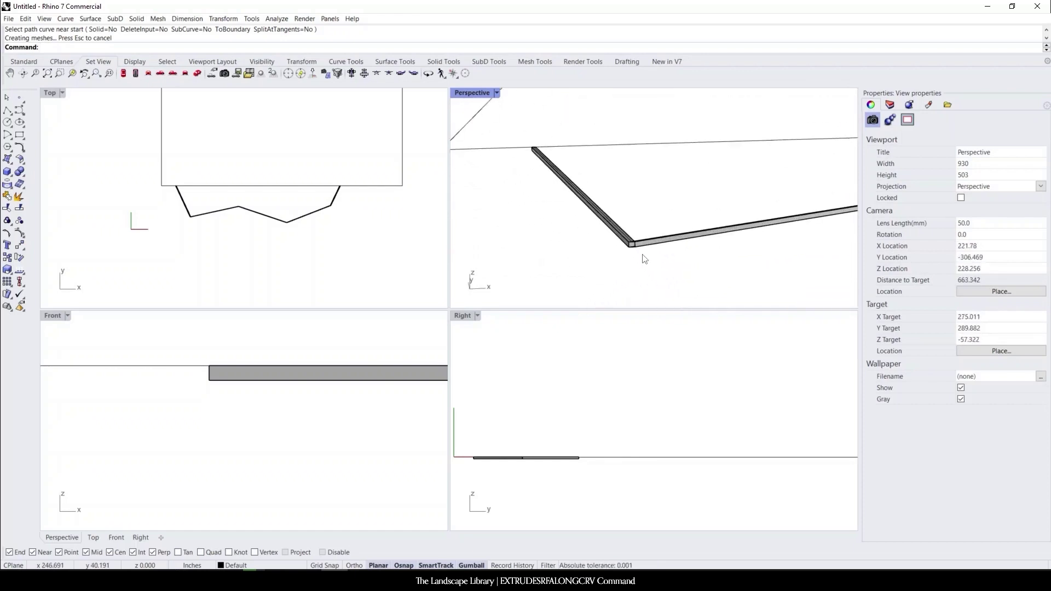
pyautogui.scroll(10, 635, 247)
pyautogui.scroll(-2, 635, 249)
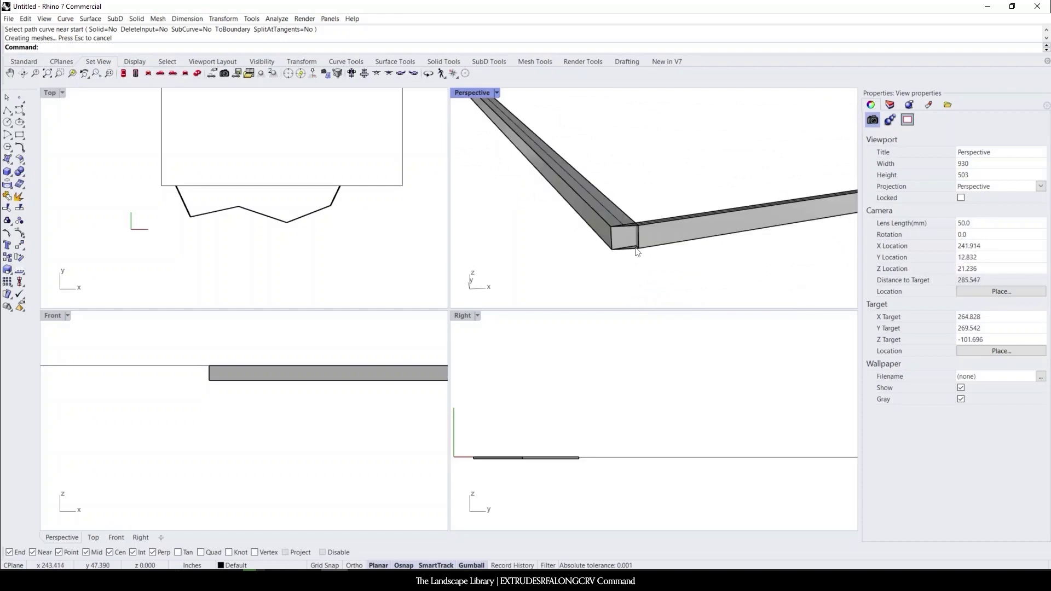
pyautogui.scroll(-18, 640, 231)
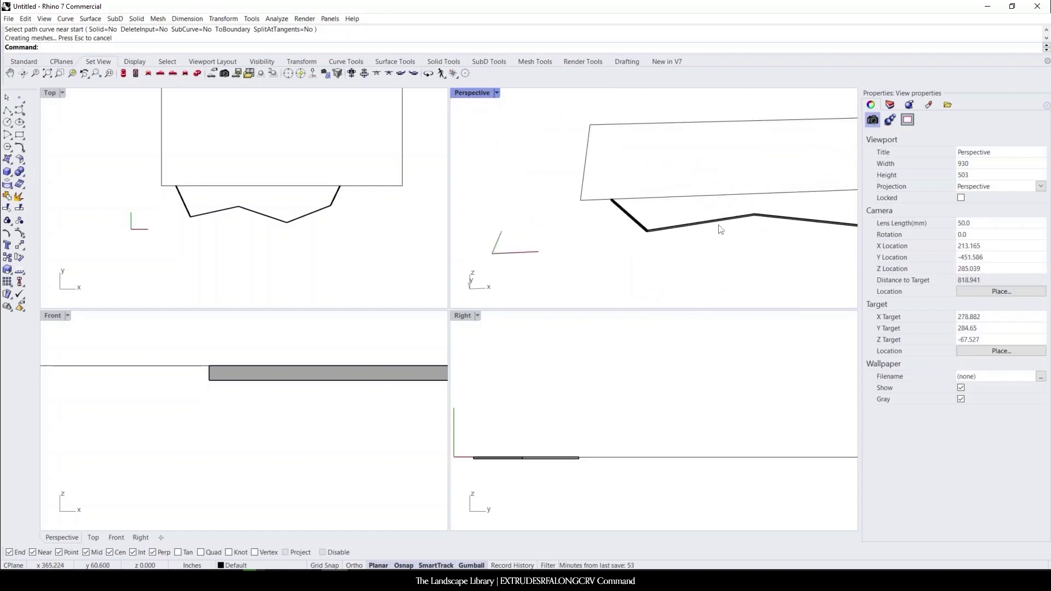
pyautogui.scroll(4, 746, 245)
pyautogui.moveTo(747, 246); pyautogui.dragTo(648, 259, button='right')
pyautogui.scroll(6, 575, 198)
pyautogui.scroll(-10, 645, 256)
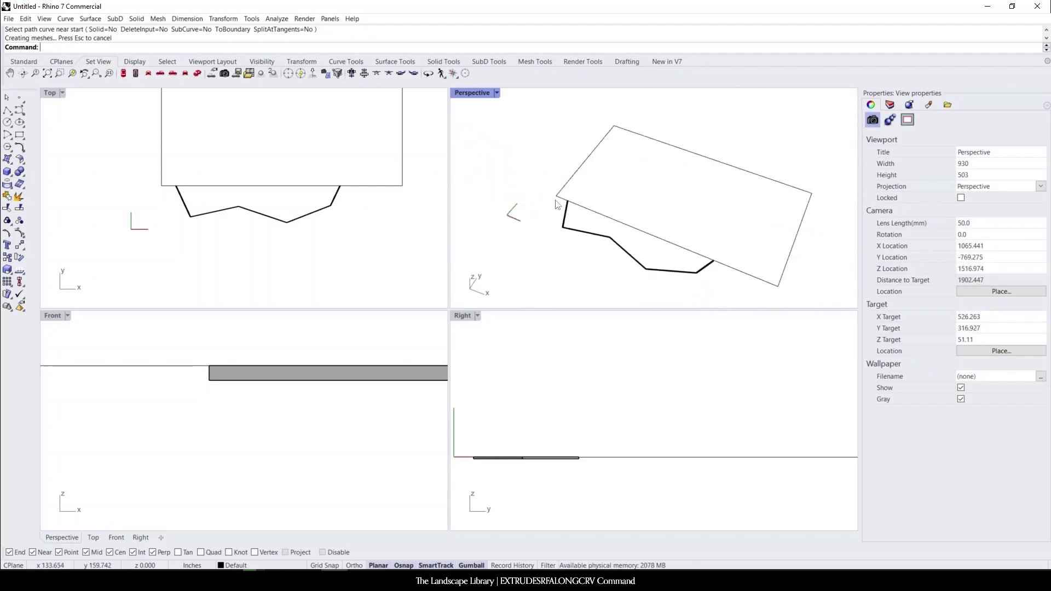
pyautogui.scroll(3, 557, 204)
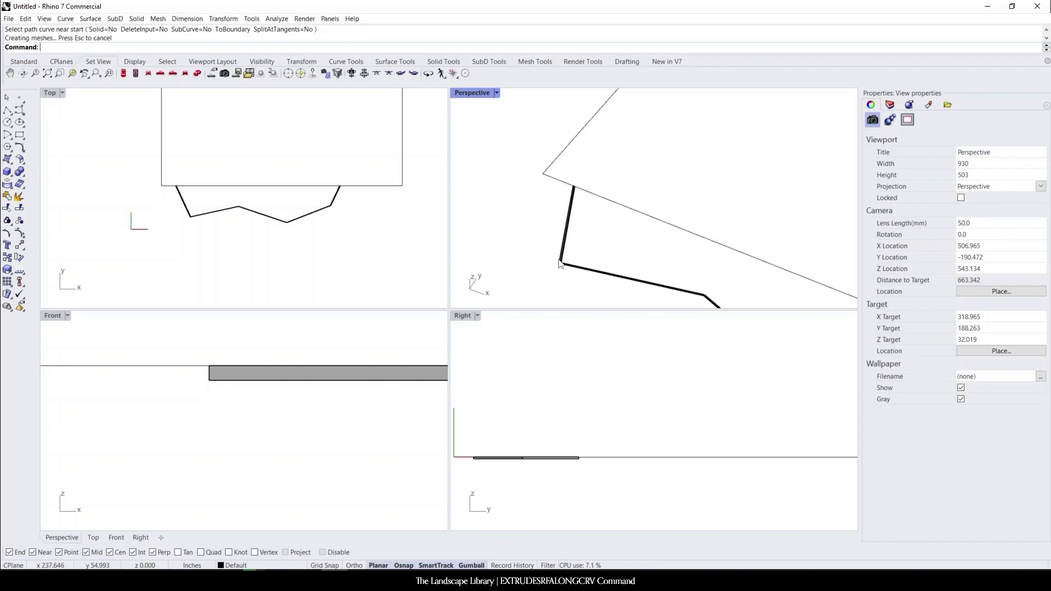
pyautogui.scroll(-1, 553, 262)
pyautogui.scroll(-8, 644, 199)
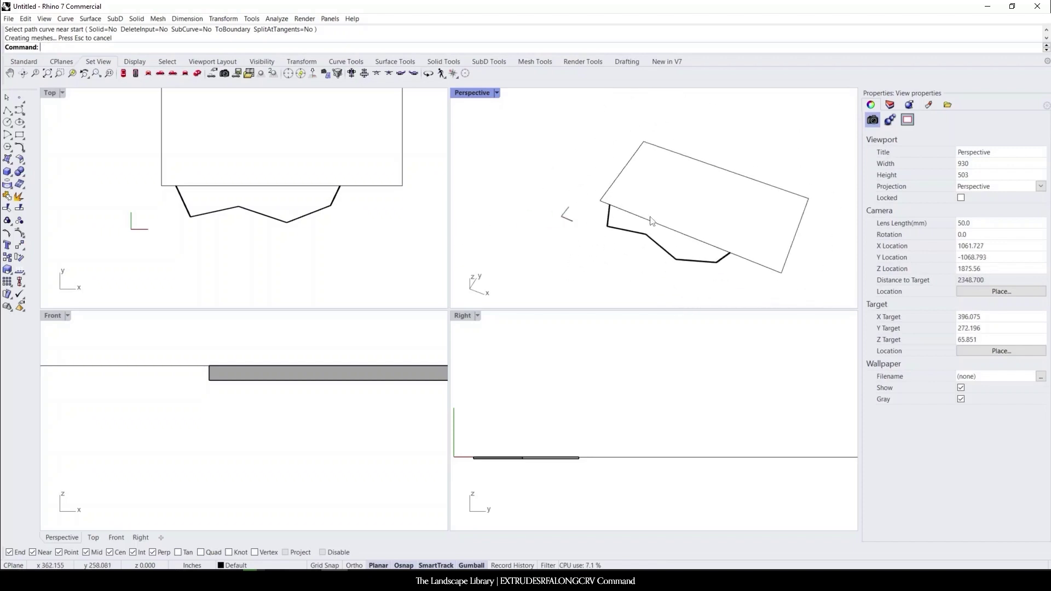
pyautogui.scroll(8, 677, 261)
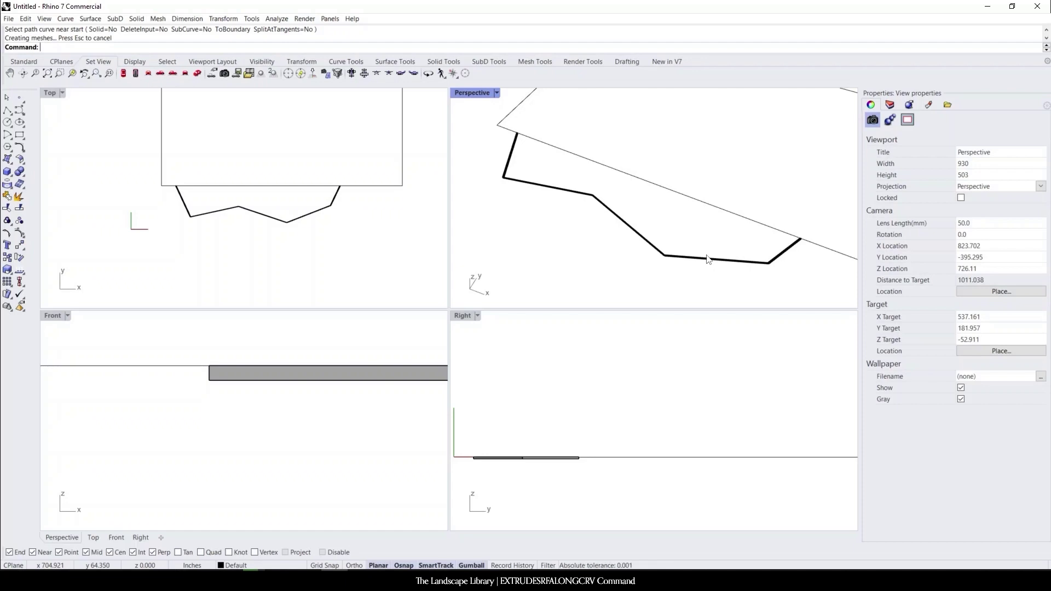
# Delete the open curve on the path, the extruded polysurface and the small square surface at the polyline's start.
pyautogui.scroll(18, 500, 176)
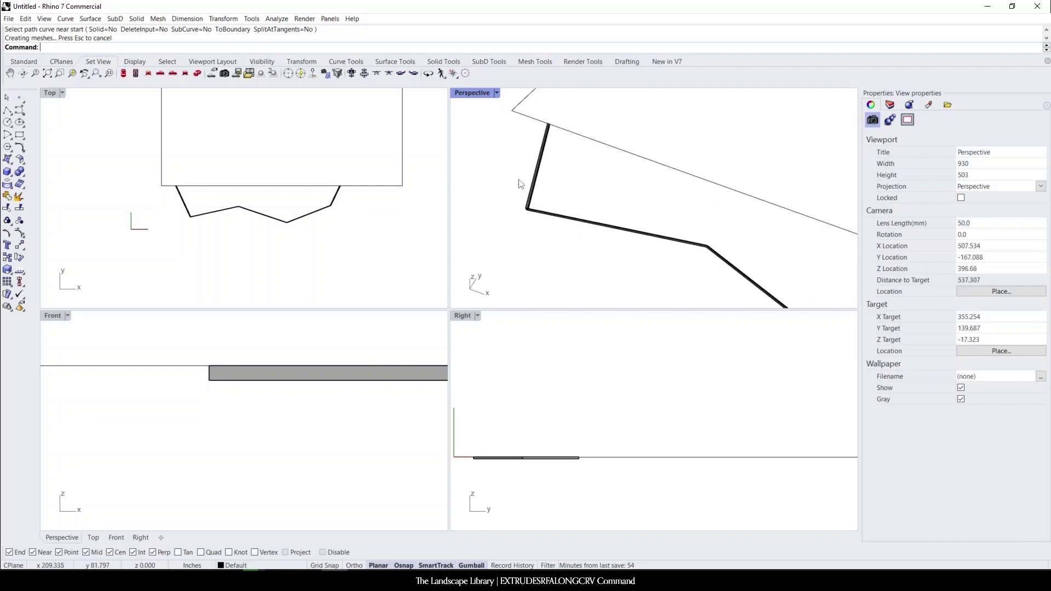
pyautogui.click(543, 220)
pyautogui.press('Delete')
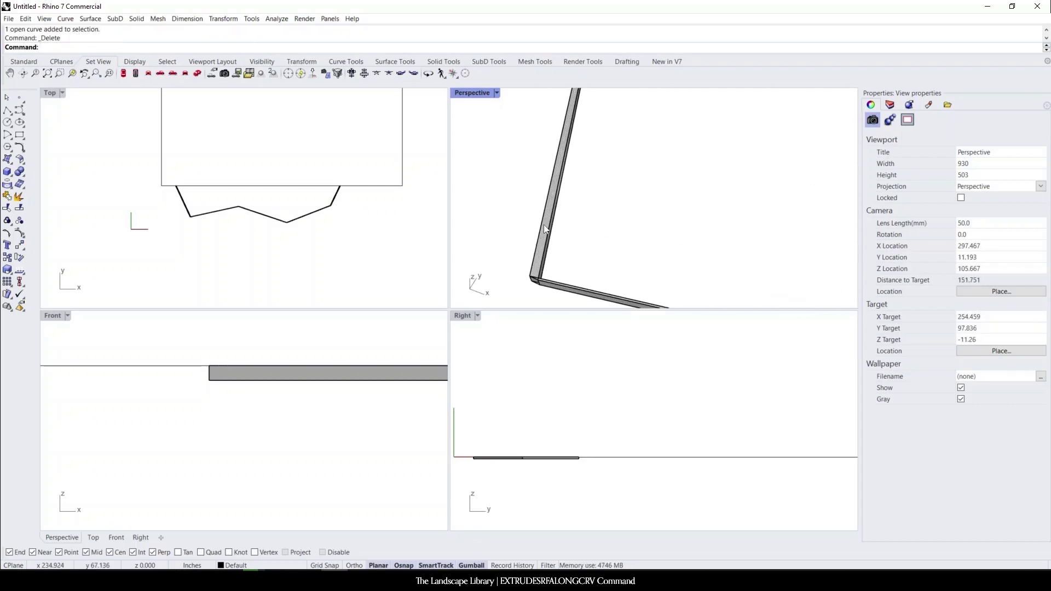
pyautogui.click(544, 225)
pyautogui.press('Delete')
pyautogui.moveTo(651, 248); pyautogui.dragTo(676, 176, button='right')
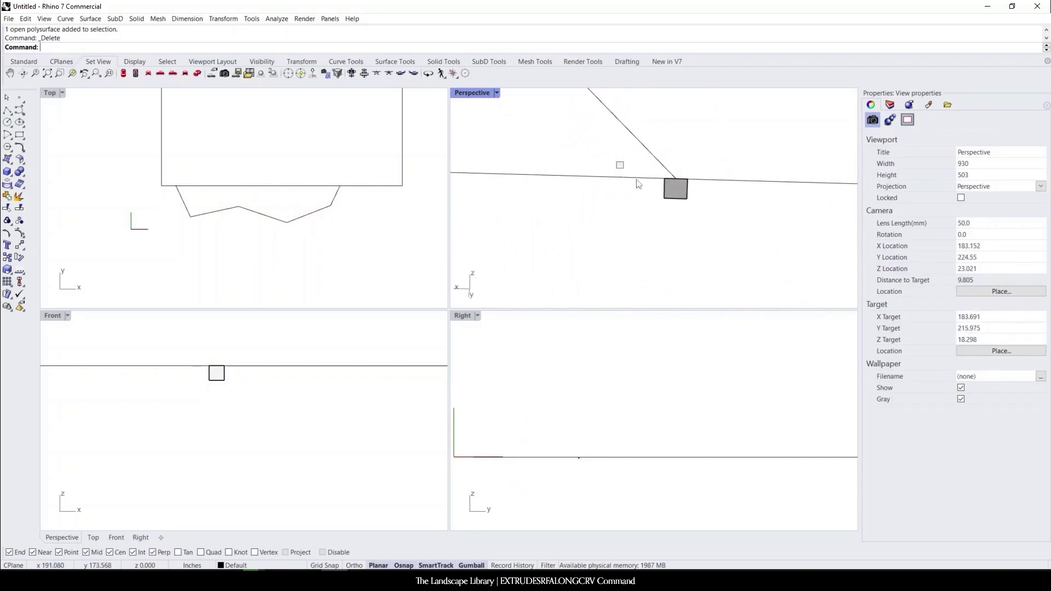
pyautogui.click(675, 188)
pyautogui.press('Delete')
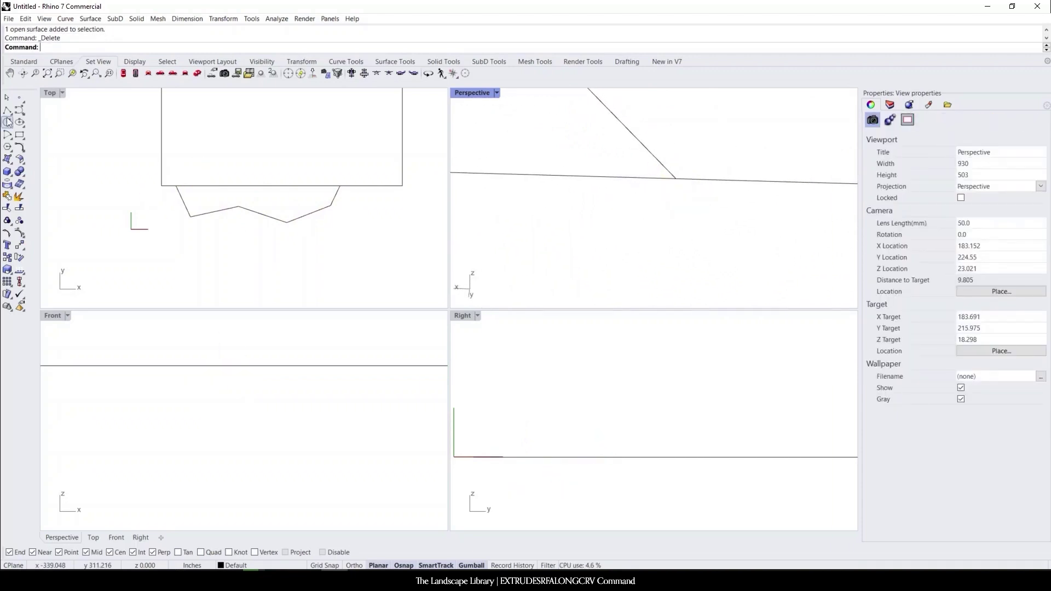
# Draw an arched InterpCrv profile about 0.9 in wide and 0.5 in high in the Front view, starting at the polyline's endpoint.
pyautogui.click(5, 113)
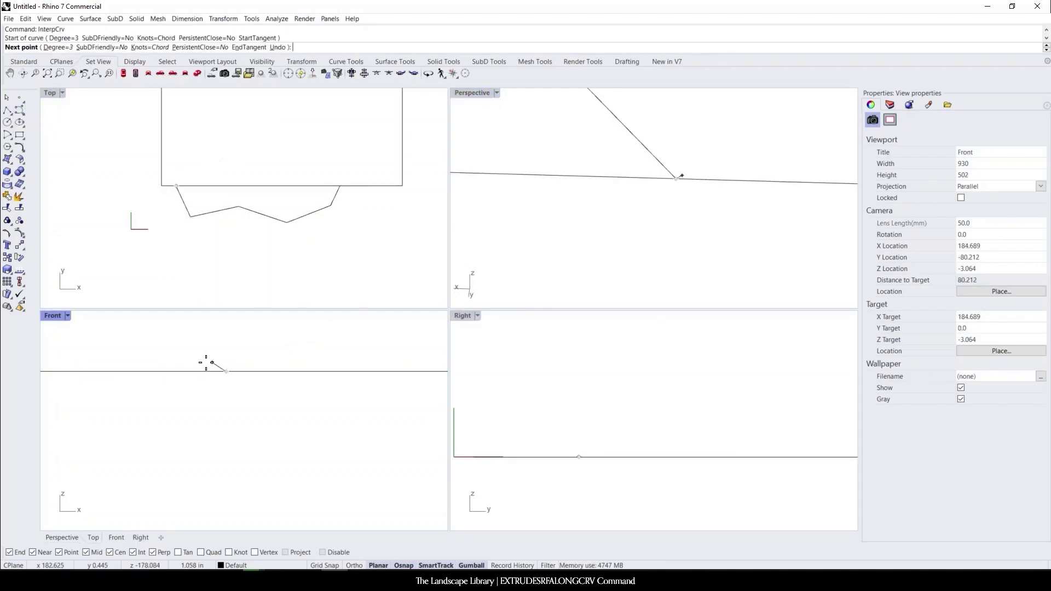
pyautogui.scroll(3, 228, 359)
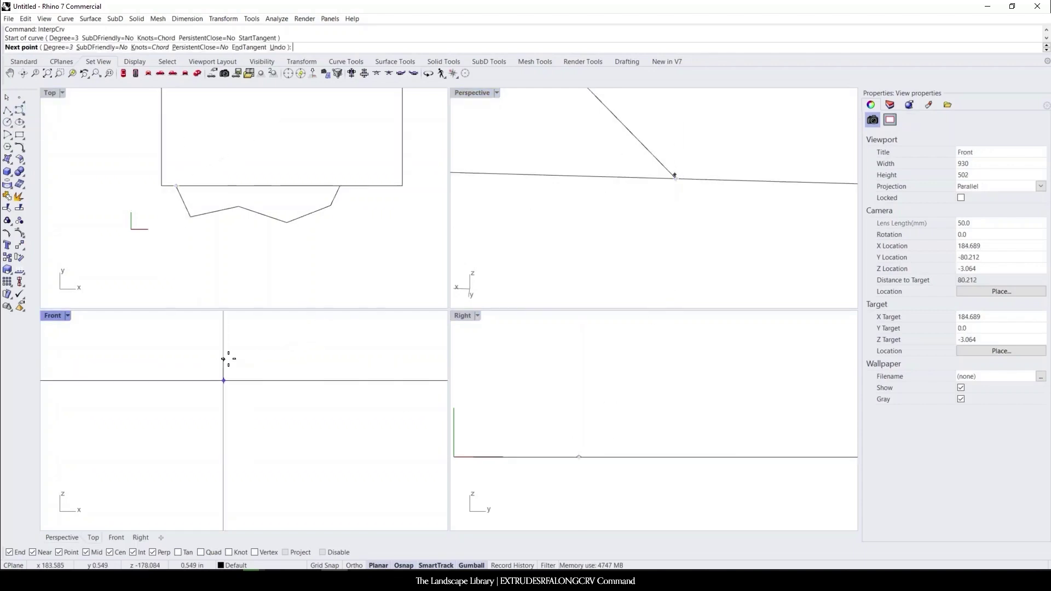
pyautogui.click(226, 363)
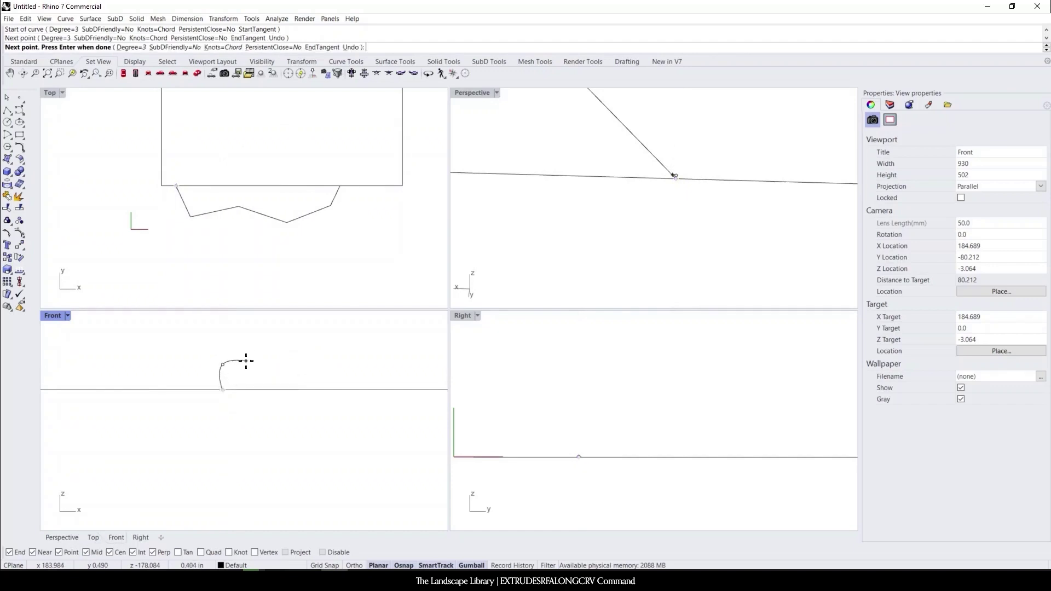
pyautogui.click(246, 361)
pyautogui.click(273, 372)
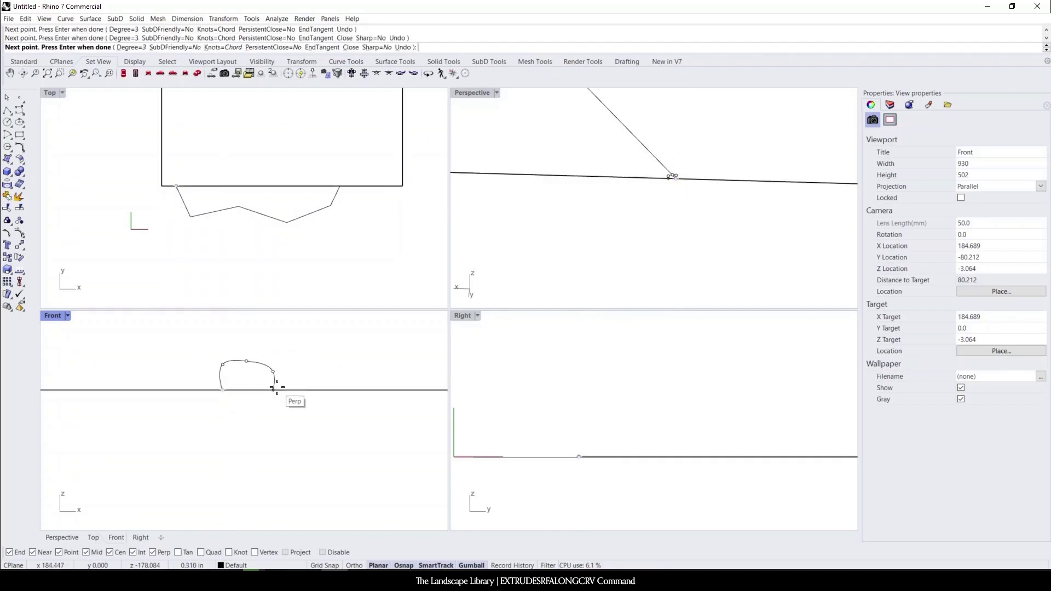
pyautogui.click(276, 387)
pyautogui.press('Return')
# Draw a straight base line between the arched curve's two ends and join both into one closed profile.
pyautogui.click(7, 111)
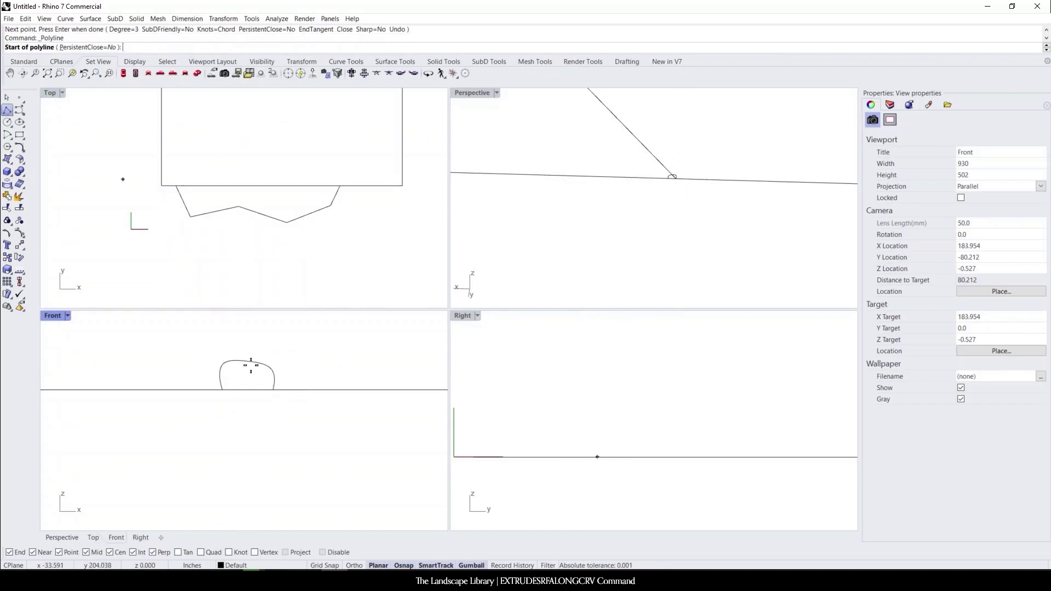
pyautogui.click(222, 389)
pyautogui.click(271, 388)
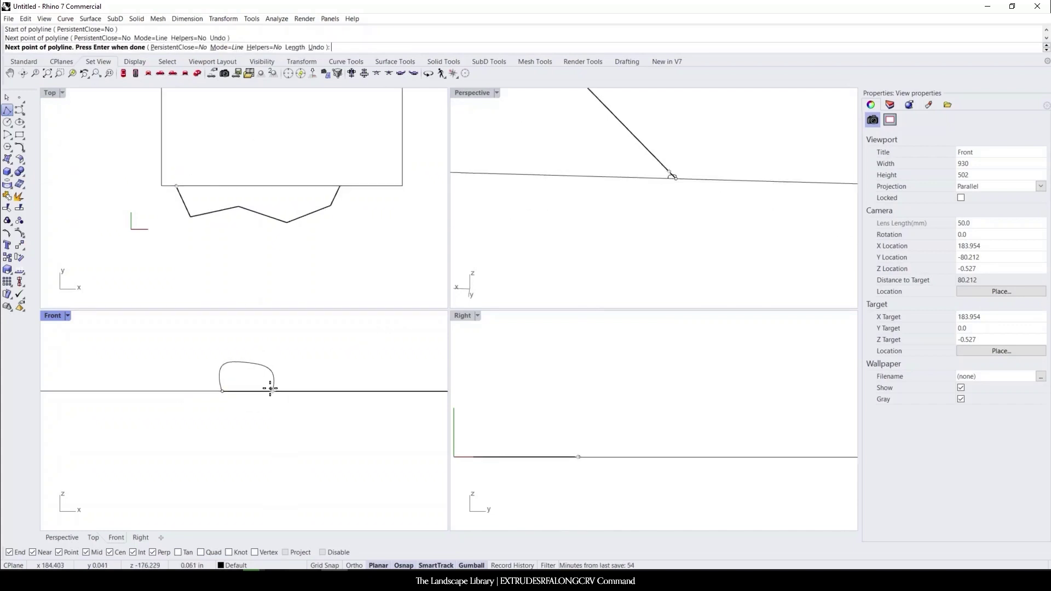
pyautogui.press('Return')
pyautogui.moveTo(195, 344); pyautogui.dragTo(310, 414)
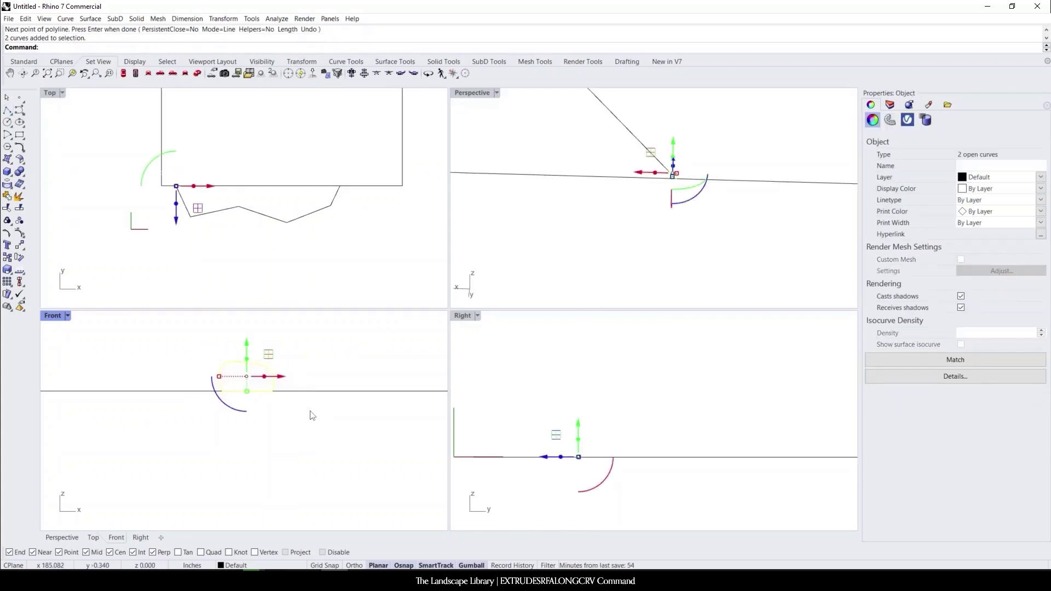
pyautogui.press('Return')
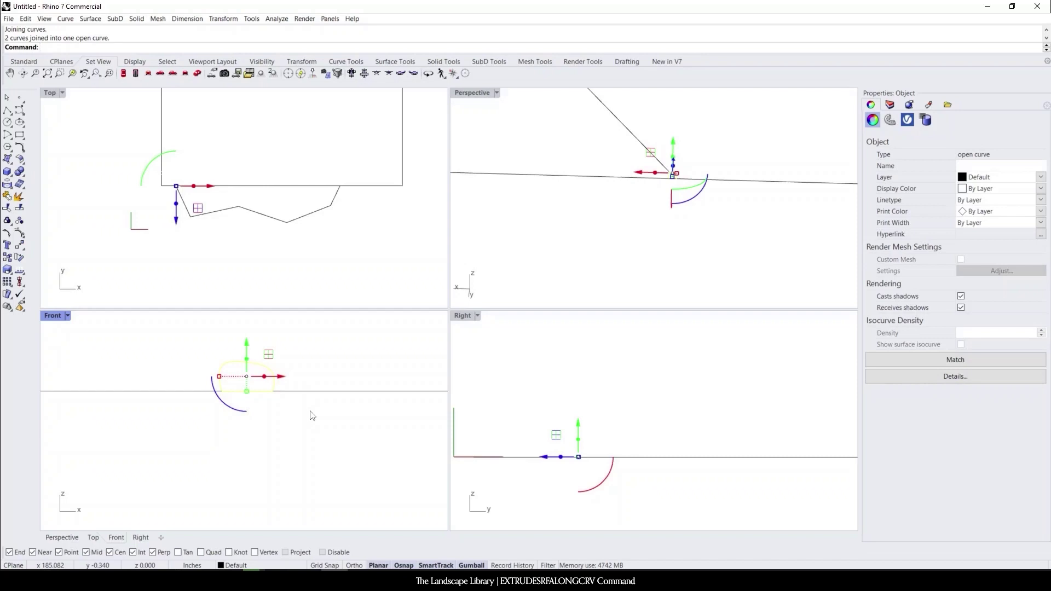
pyautogui.click(311, 416)
# Fill the closed arched profile at the polyline's start with a planar surface using PlanarSrf.
pyautogui.moveTo(282, 350); pyautogui.dragTo(248, 377)
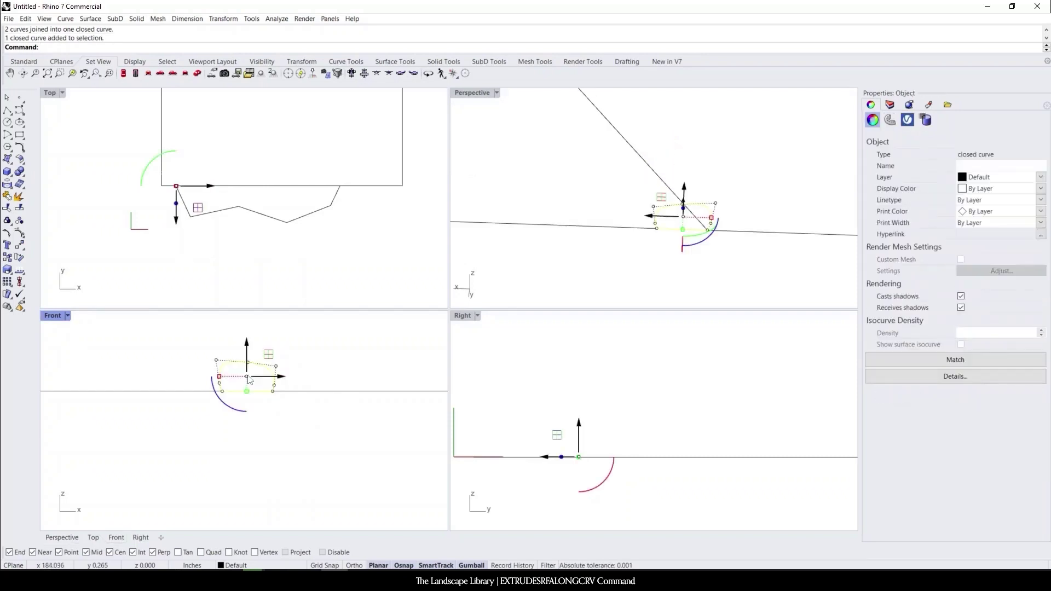
pyautogui.write('Plabna')
pyautogui.press('BackSpace')
pyautogui.press('BackSpace')
pyautogui.press('BackSpace')
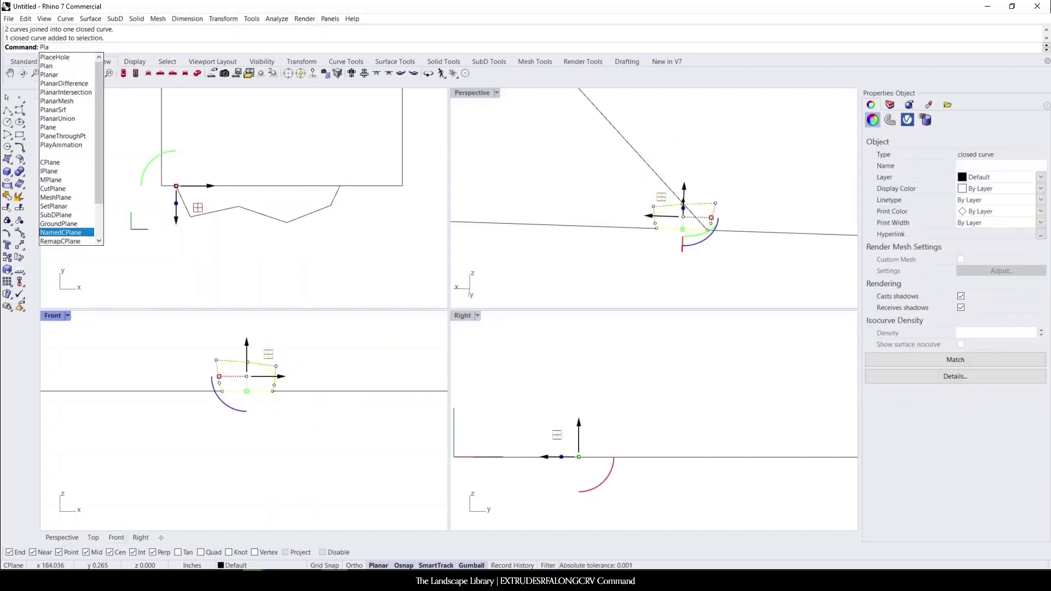
pyautogui.write('narSrf')
pyautogui.press('Return')
pyautogui.press('Escape')
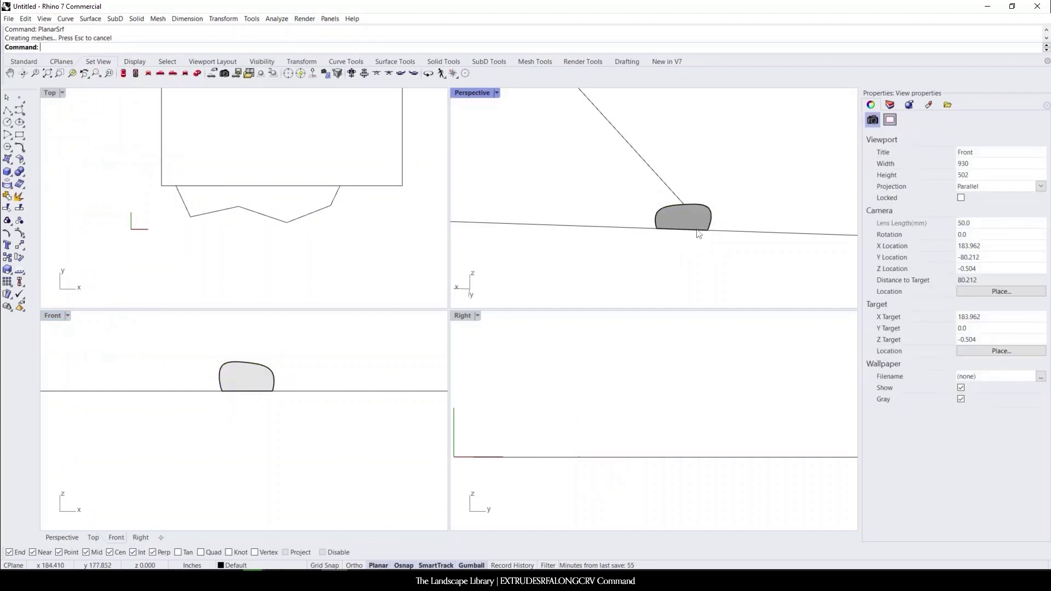
# Extrude the arched planar surface along the zigzag polyline with ExtrudeSrfAlongCrv, picking the path near its start at the profile.
pyautogui.scroll(-7, 662, 208)
pyautogui.moveTo(697, 235); pyautogui.dragTo(671, 193, button='right')
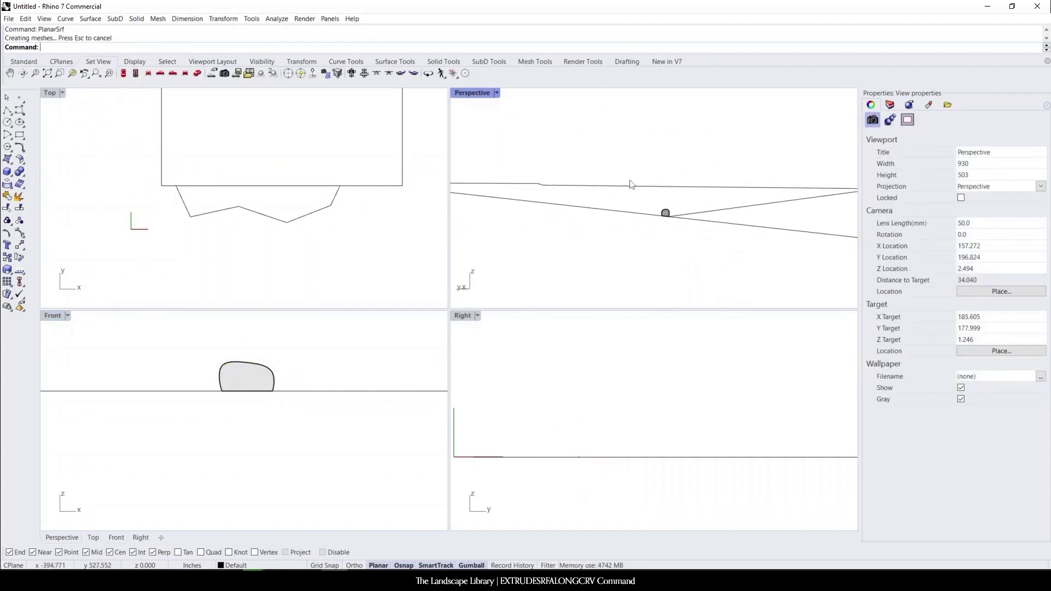
pyautogui.moveTo(630, 184); pyautogui.dragTo(643, 222, button='right')
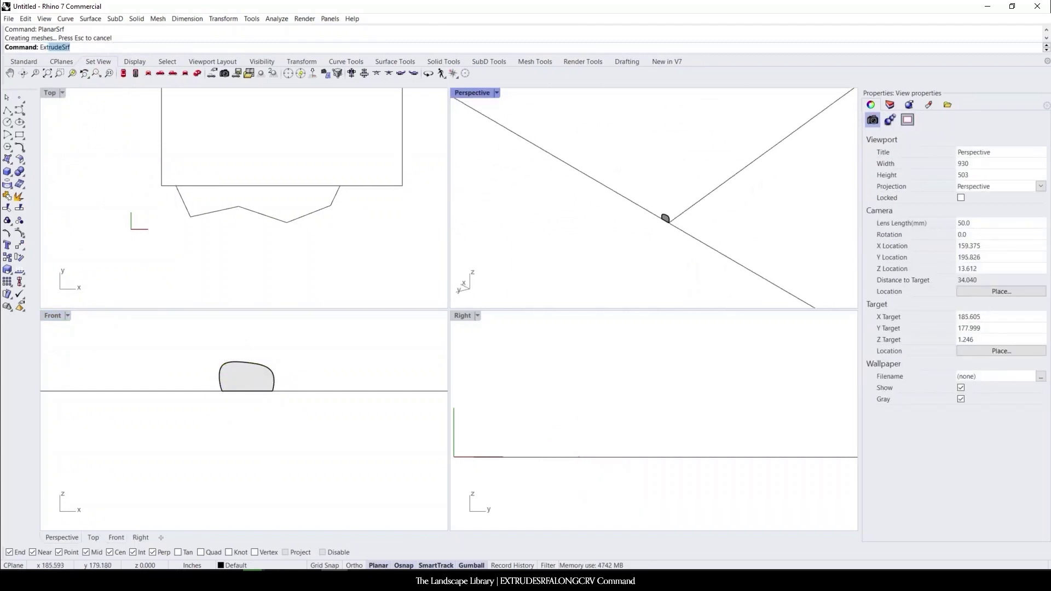
pyautogui.write('deSrf')
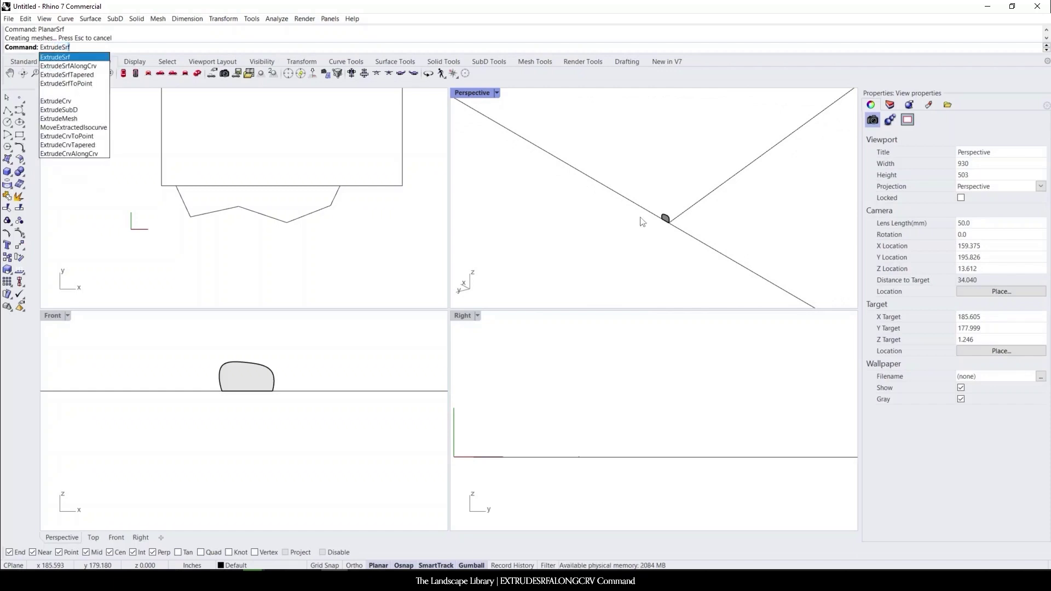
pyautogui.press('Down')
pyautogui.press('Return')
pyautogui.scroll(3, 663, 222)
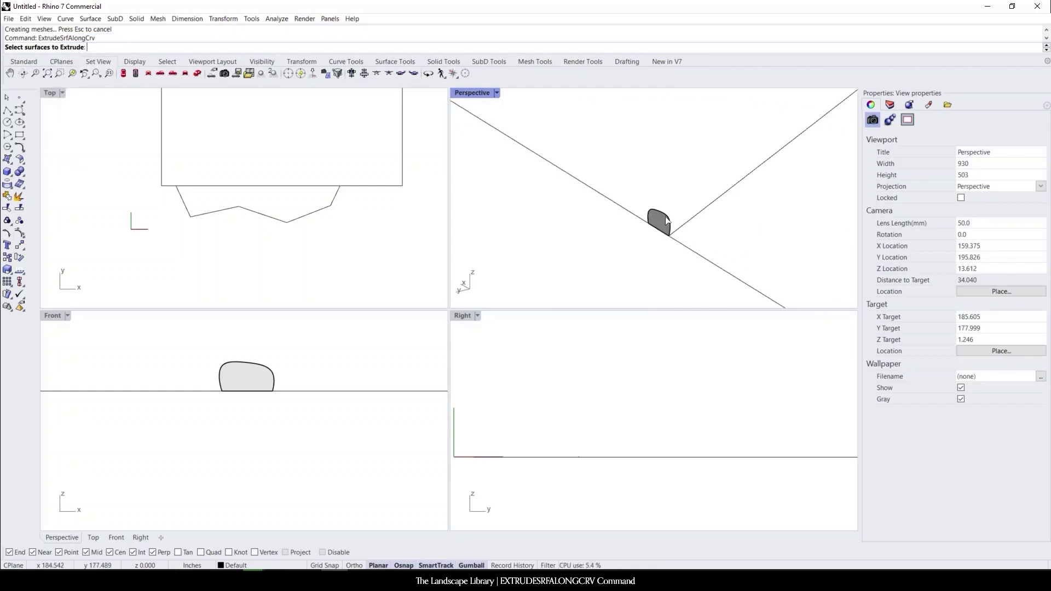
pyautogui.click(662, 225)
pyautogui.scroll(-2, 664, 226)
pyautogui.press('Return')
pyautogui.scroll(-2, 679, 228)
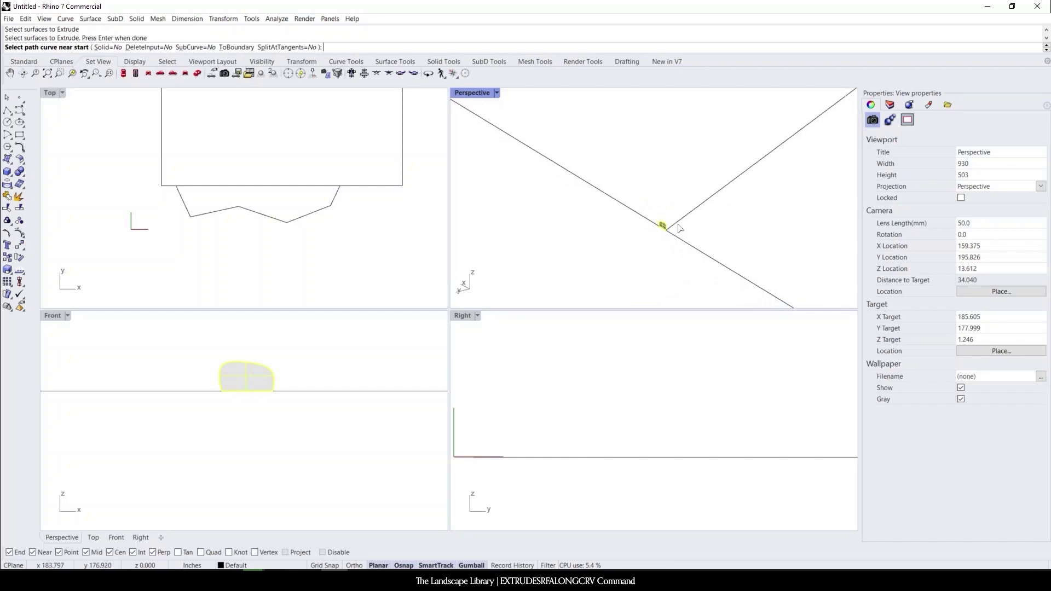
pyautogui.click(683, 218)
# Examine the extruded arched profile along the zigzag path, checking its corners and its start end from several angles.
pyautogui.scroll(-4, 680, 216)
pyautogui.moveTo(789, 198); pyautogui.dragTo(690, 212, button='right')
pyautogui.scroll(-5, 732, 209)
pyautogui.scroll(5, 767, 187)
pyautogui.scroll(3, 690, 211)
pyautogui.scroll(-4, 798, 213)
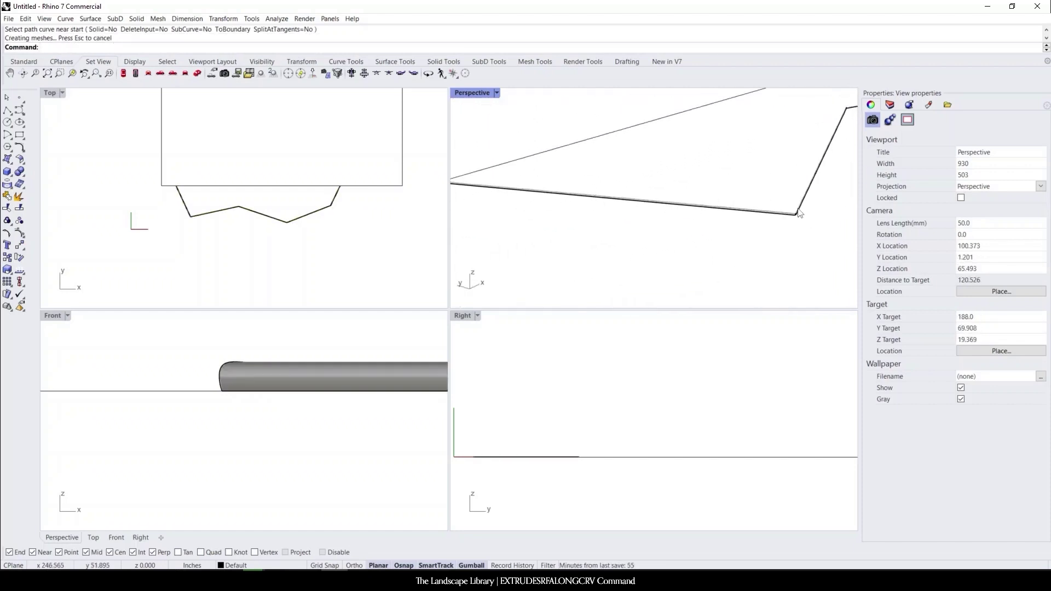
pyautogui.scroll(8, 797, 212)
pyautogui.scroll(5, 783, 231)
pyautogui.scroll(-8, 737, 244)
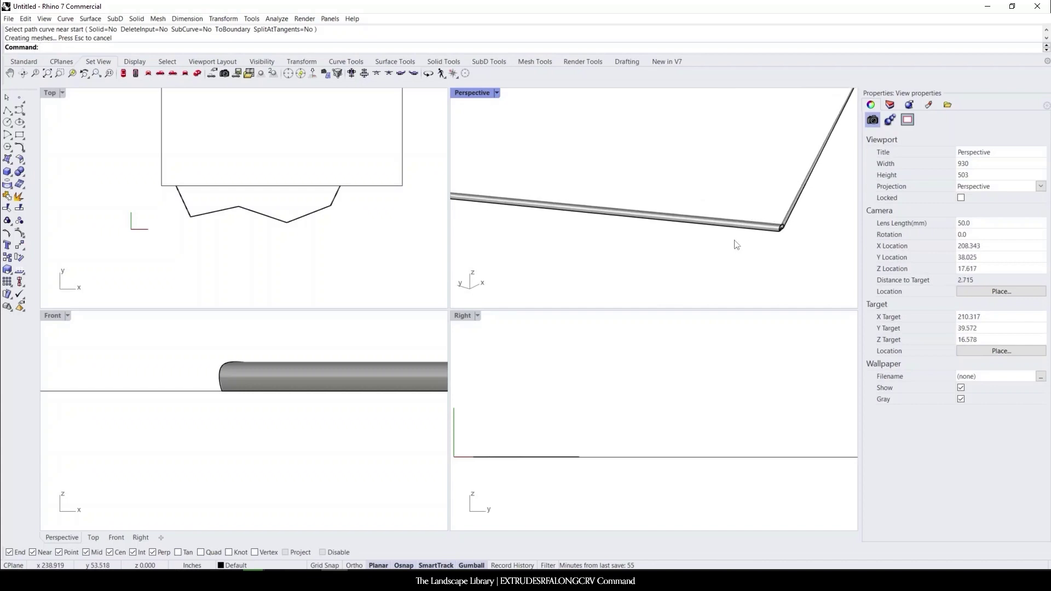
pyautogui.scroll(-15, 785, 221)
pyautogui.moveTo(784, 220); pyautogui.dragTo(707, 198, button='right')
pyautogui.scroll(-12, 698, 214)
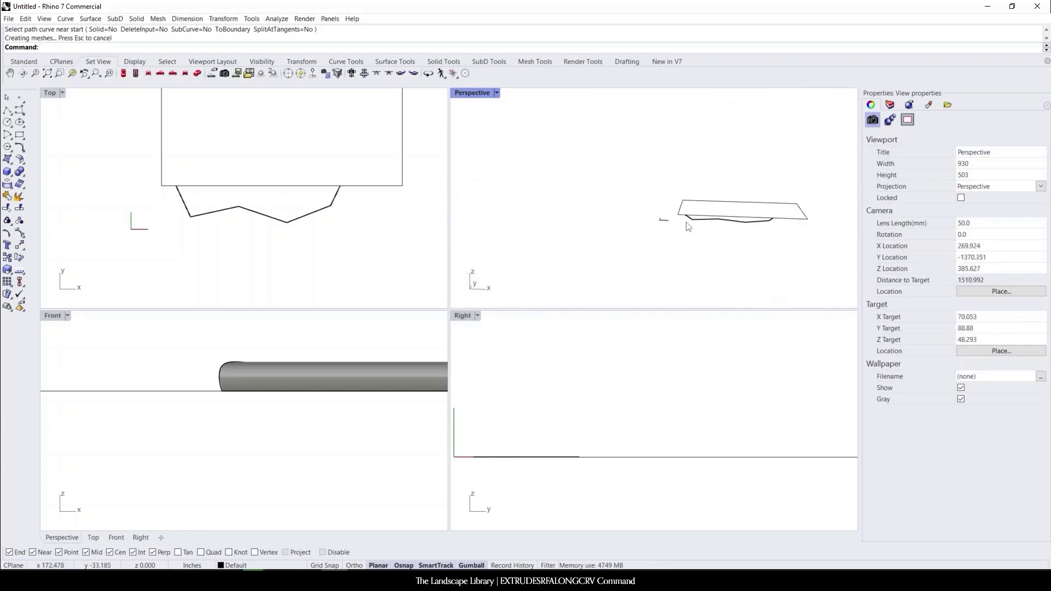
pyautogui.scroll(6, 691, 235)
pyautogui.moveTo(697, 251); pyautogui.dragTo(482, 230, button='right')
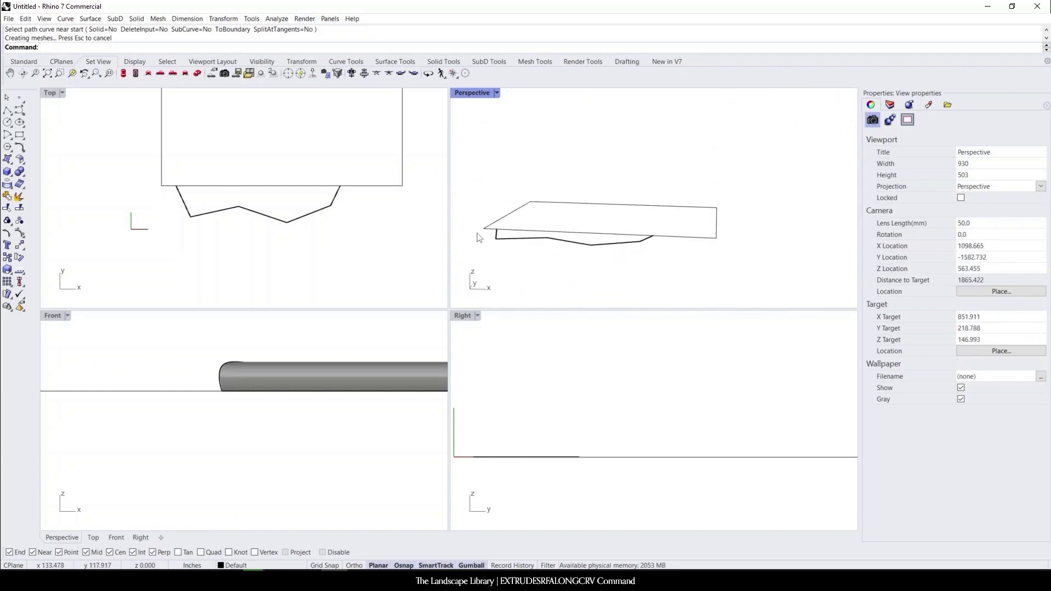
pyautogui.scroll(5, 494, 234)
pyautogui.scroll(10, 597, 218)
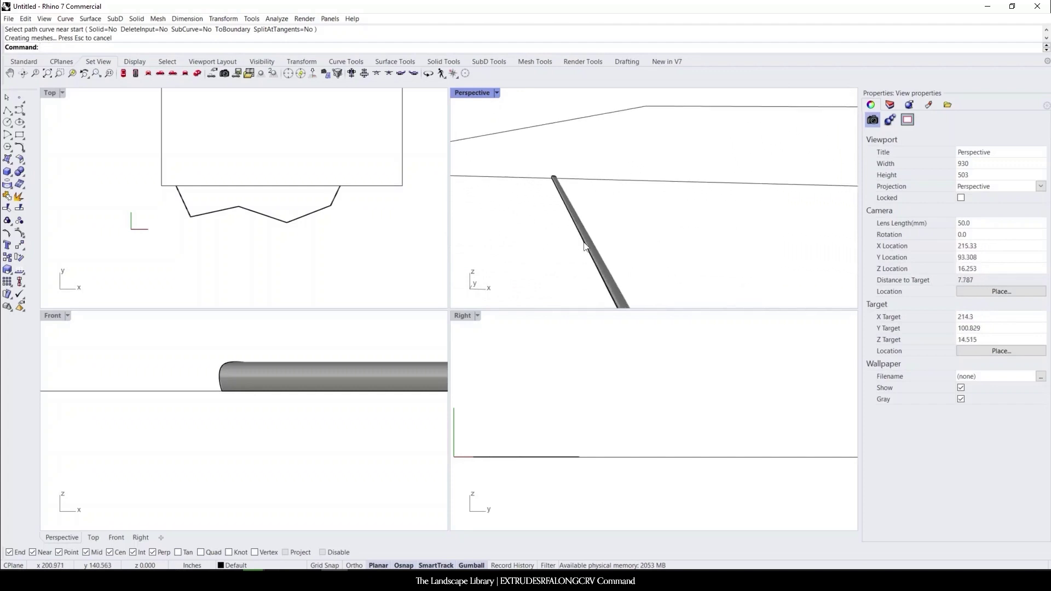
pyautogui.scroll(-14, 578, 192)
pyautogui.moveTo(579, 190); pyautogui.dragTo(706, 237, button='right')
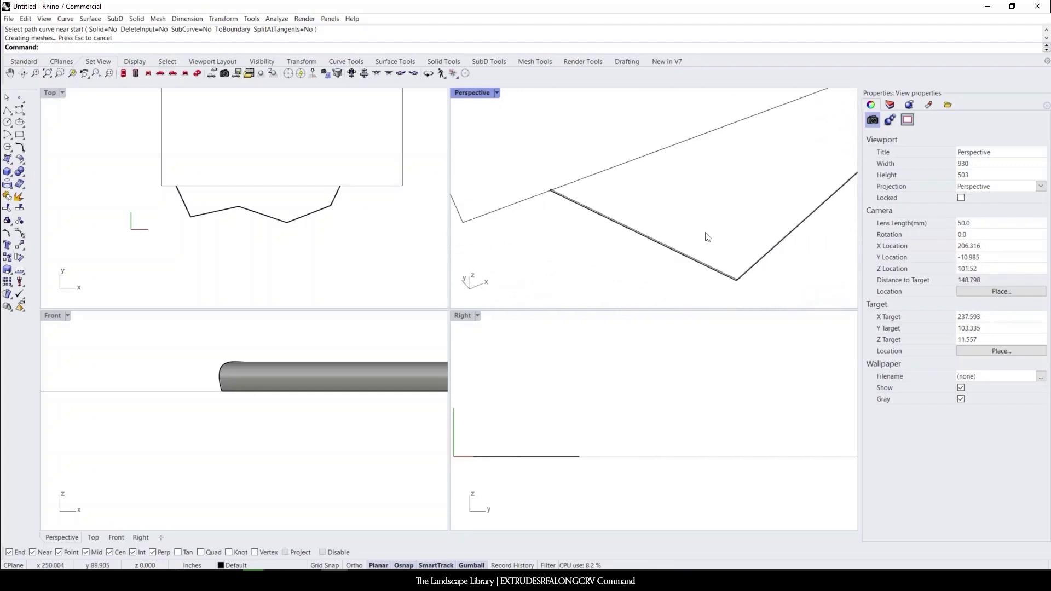
pyautogui.scroll(-2, 629, 203)
pyautogui.scroll(3, 628, 204)
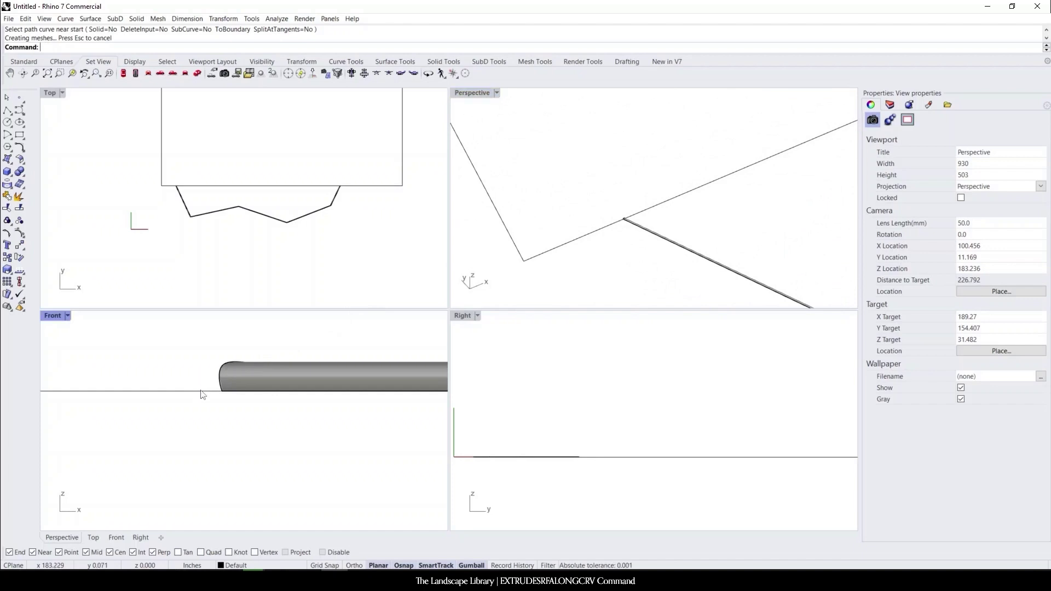
pyautogui.scroll(-2, 202, 394)
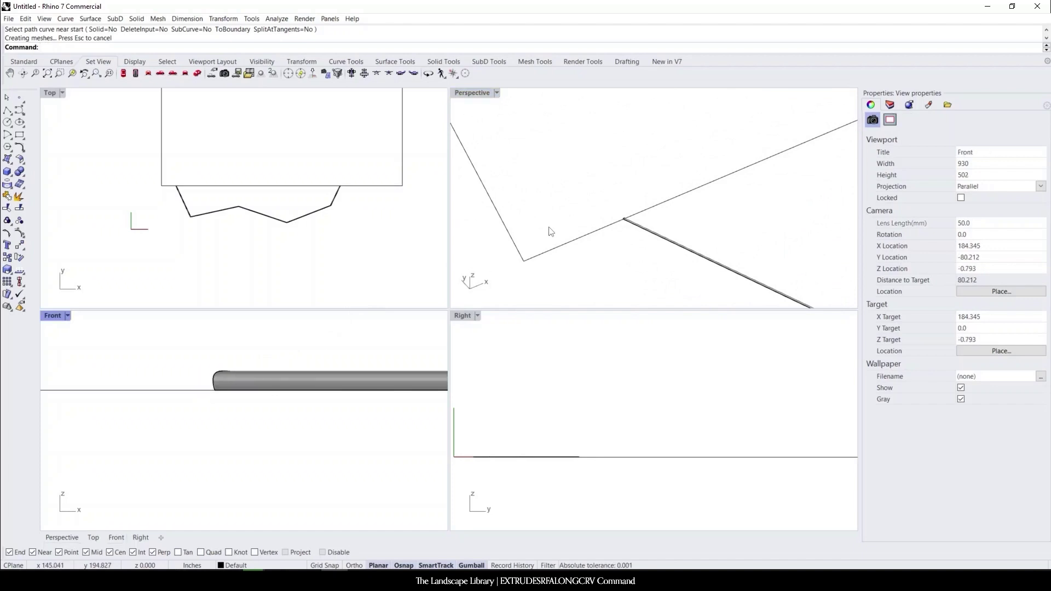